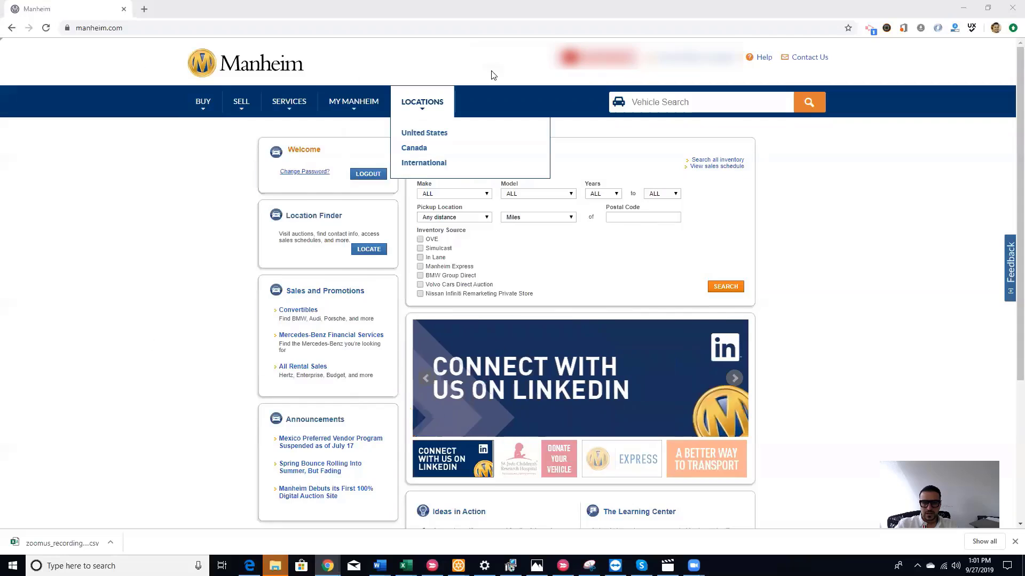
Search the vehicle inventory for 'honda civic' to list 1284 vehicles.
{"action": "left_click", "coordinate": [706, 104]}
{"action": "type", "text": "honda civic"}
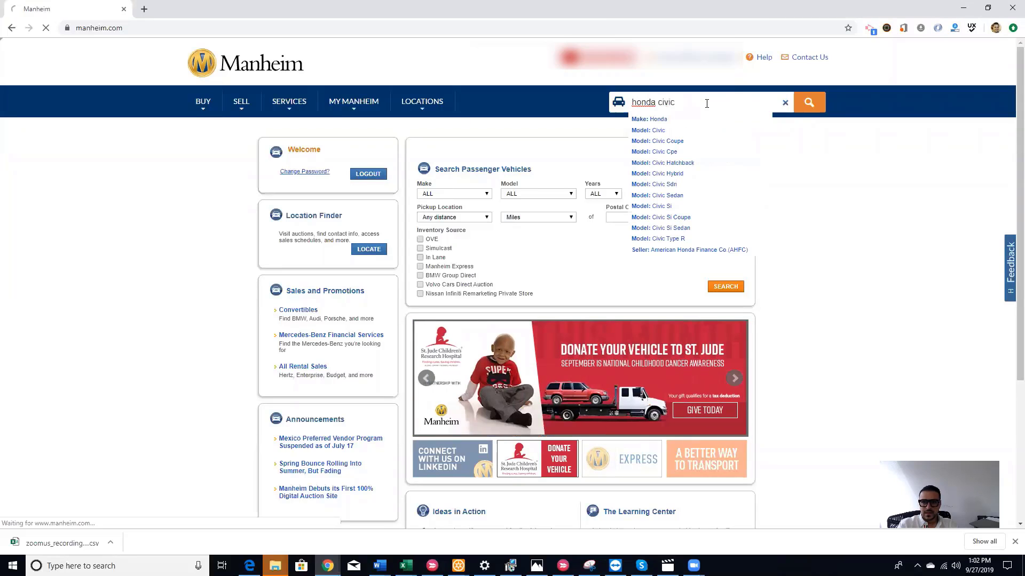
{"action": "key", "text": "Return"}
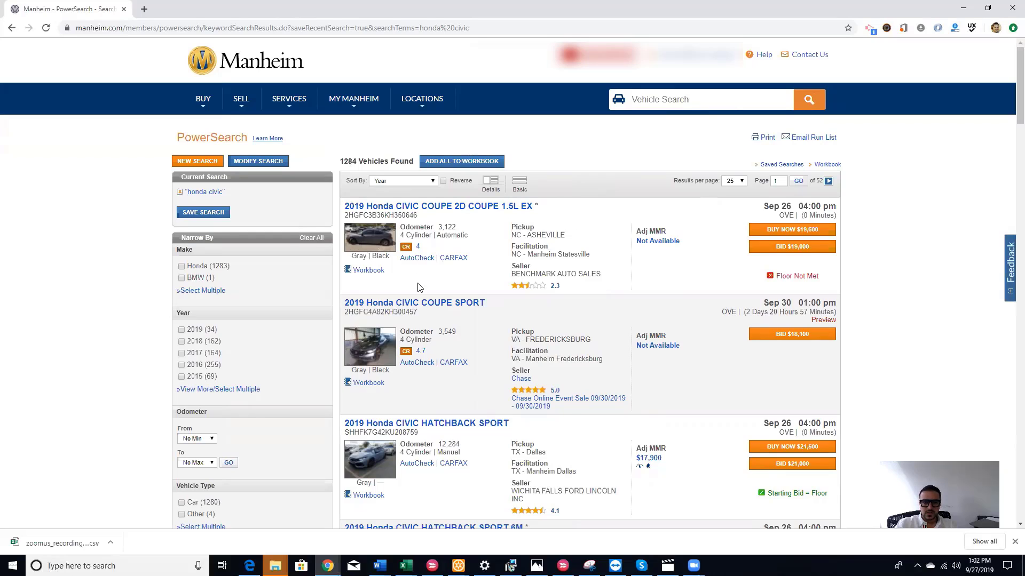
Add the first 2019 Honda Civic coupe to the workbook and open its details page.
{"action": "double_click", "coordinate": [395, 216]}
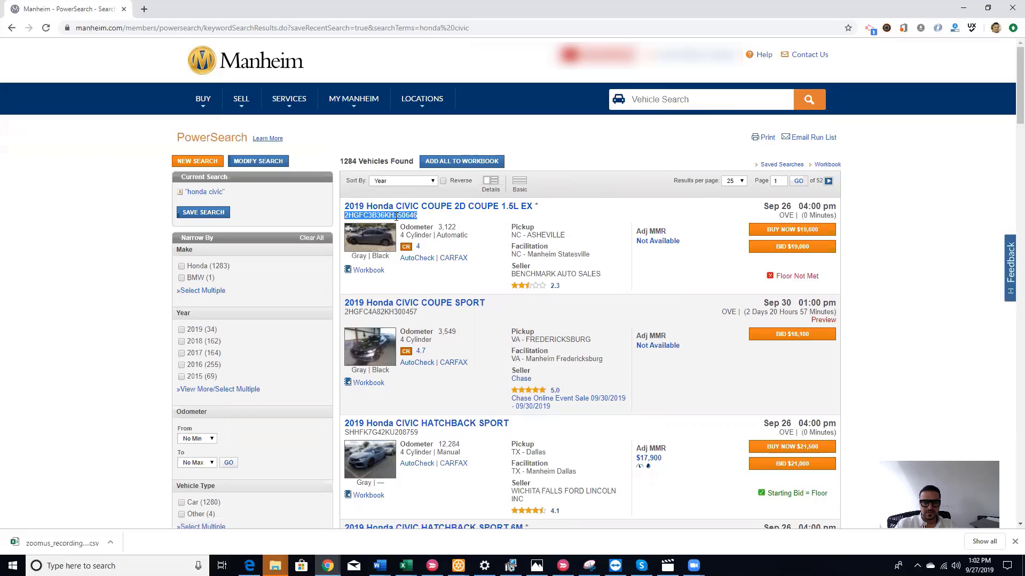
{"action": "left_click", "coordinate": [441, 226]}
{"action": "left_click_drag", "start_coordinate": [431, 235], "coordinate": [406, 235]}
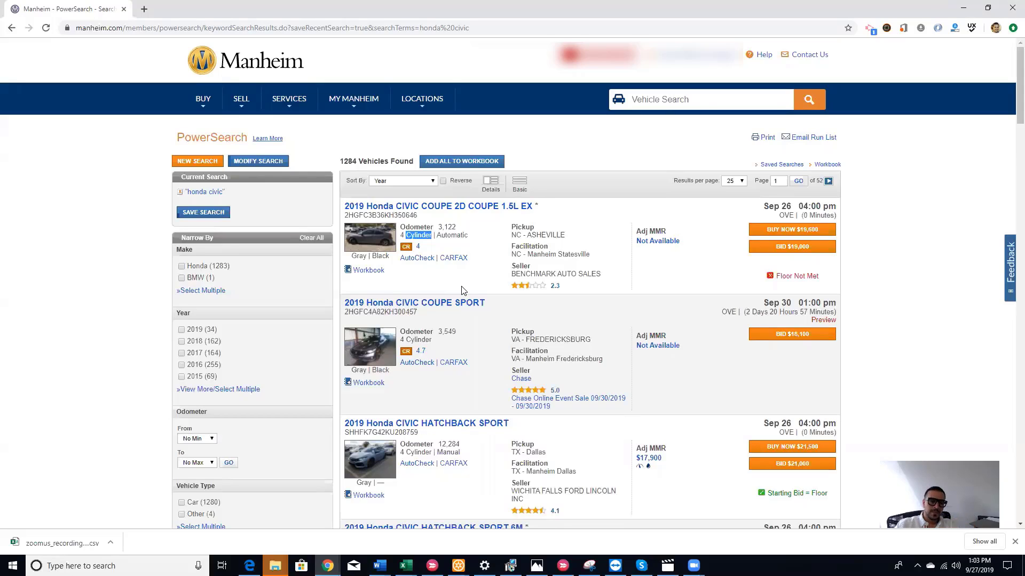
{"action": "left_click", "coordinate": [368, 271]}
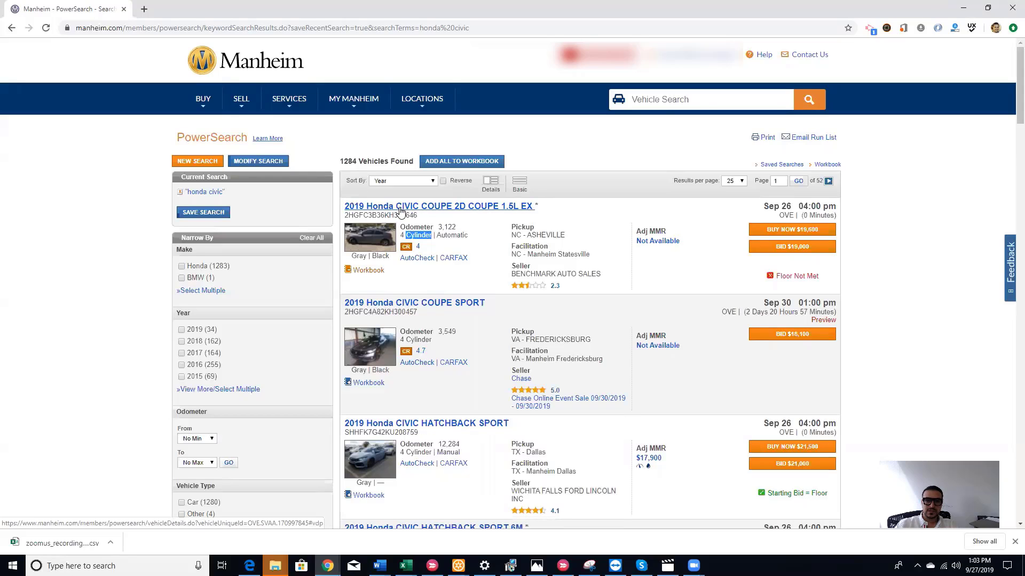
{"action": "left_click", "coordinate": [400, 208]}
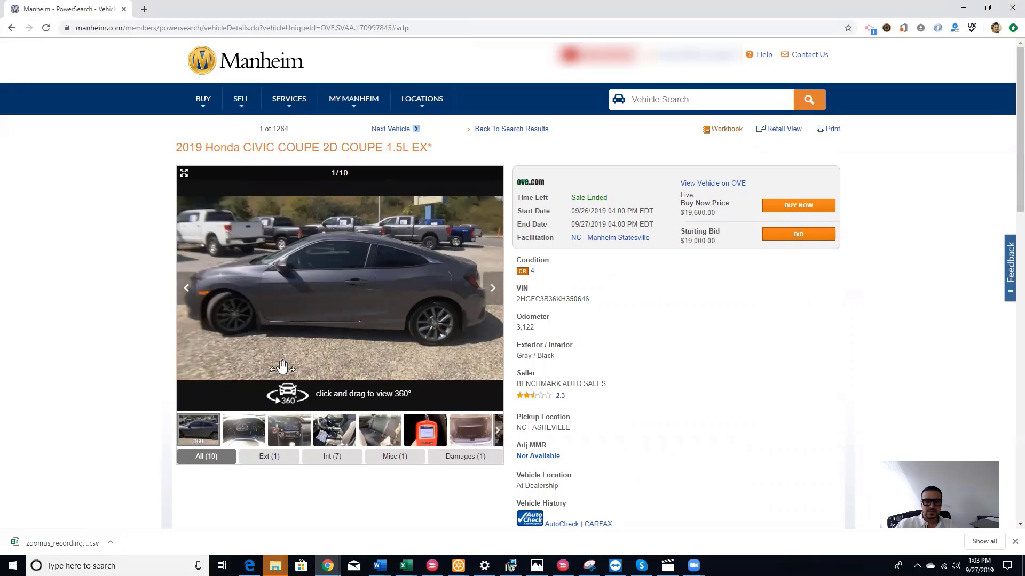
Rotate the Civic coupe's 360° photo and scroll through its specifications and comments.
{"action": "left_click_drag", "start_coordinate": [447, 275], "coordinate": [334, 238]}
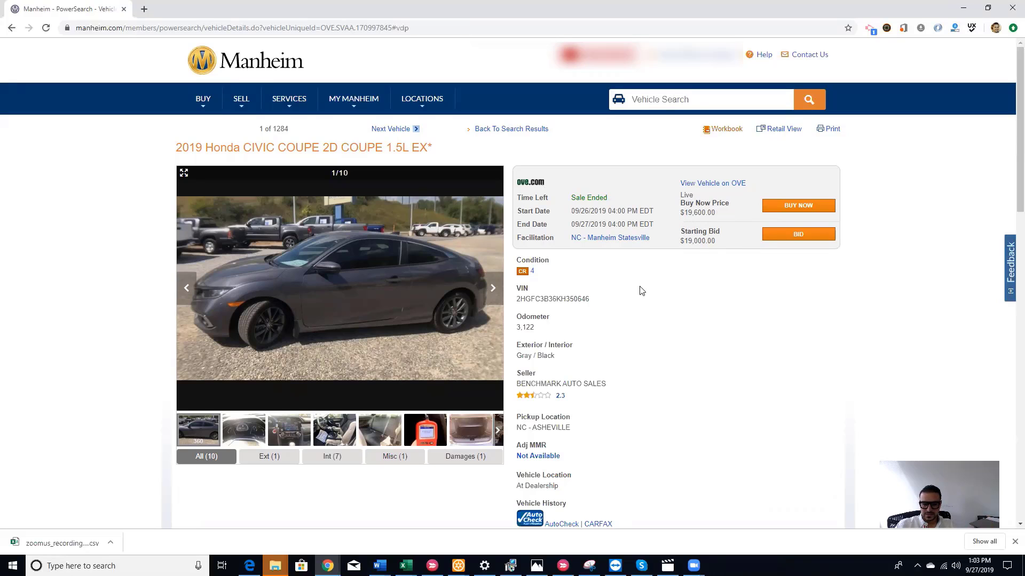
{"action": "scroll", "coordinate": [589, 346], "scroll_direction": "down", "scroll_amount": 2}
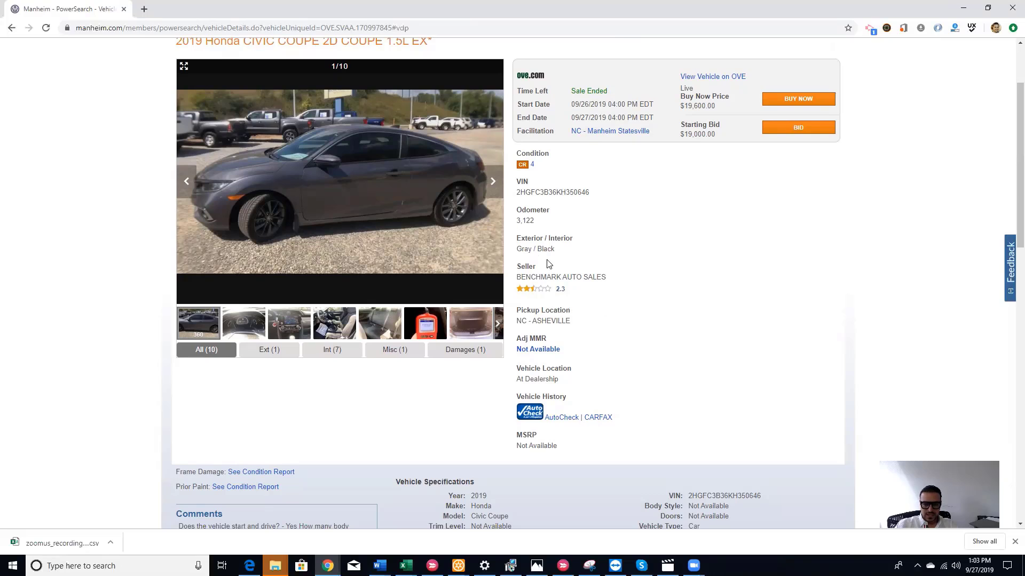
{"action": "left_click_drag", "start_coordinate": [536, 249], "coordinate": [522, 249]}
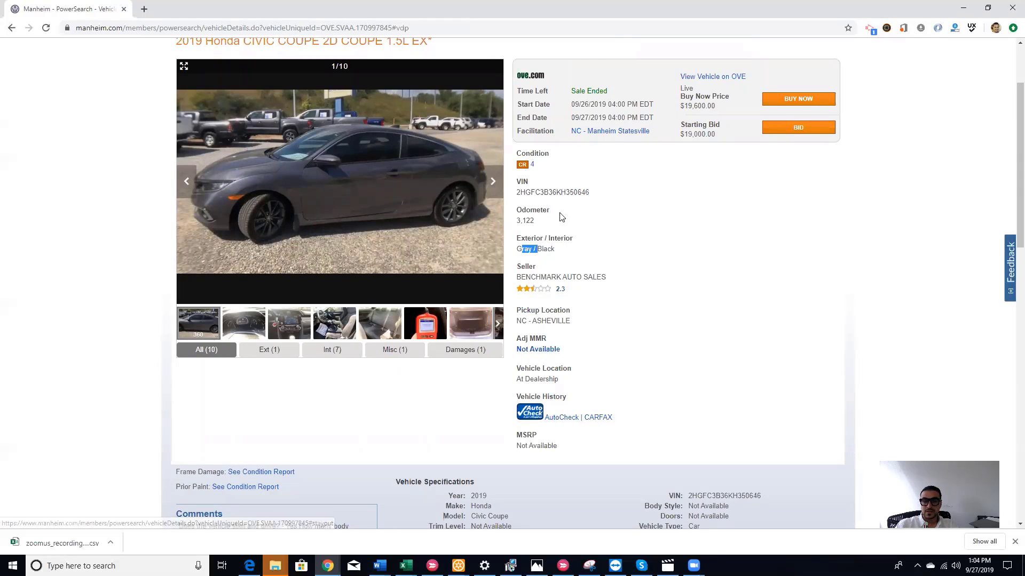
{"action": "scroll", "coordinate": [575, 220], "scroll_direction": "down", "scroll_amount": 5}
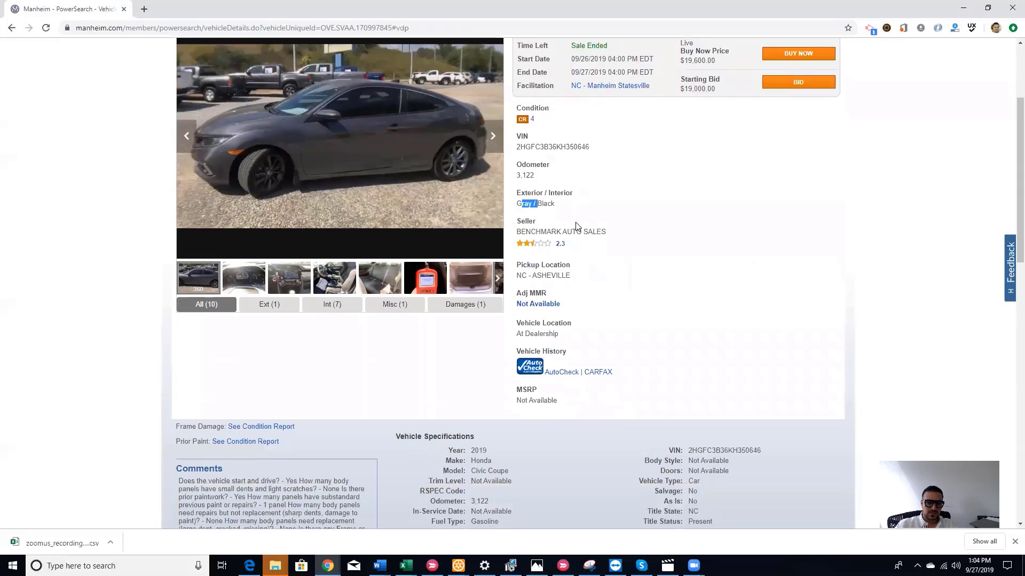
{"action": "scroll", "coordinate": [261, 310], "scroll_direction": "down", "scroll_amount": 3}
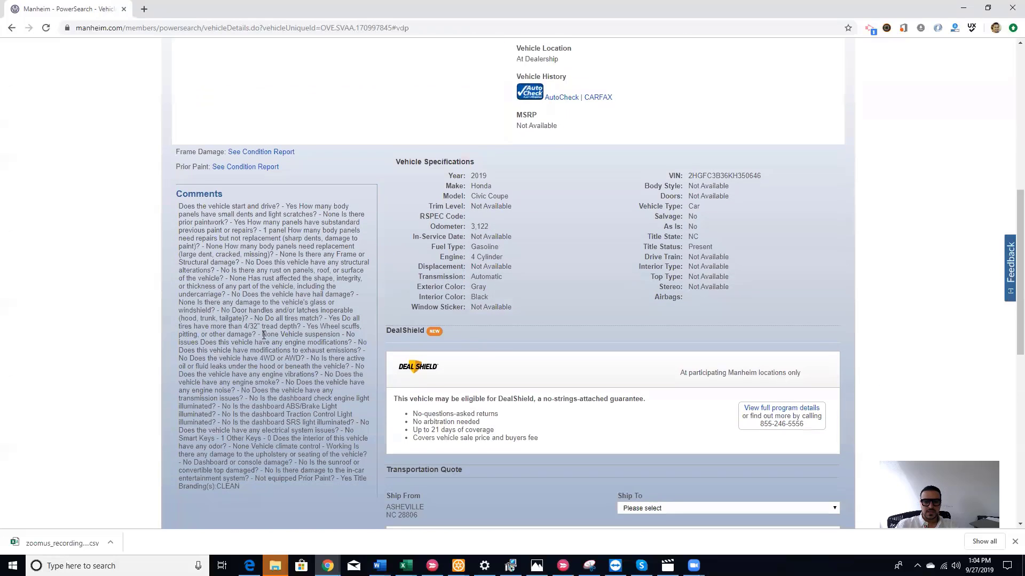
{"action": "scroll", "coordinate": [263, 335], "scroll_direction": "up", "scroll_amount": 1}
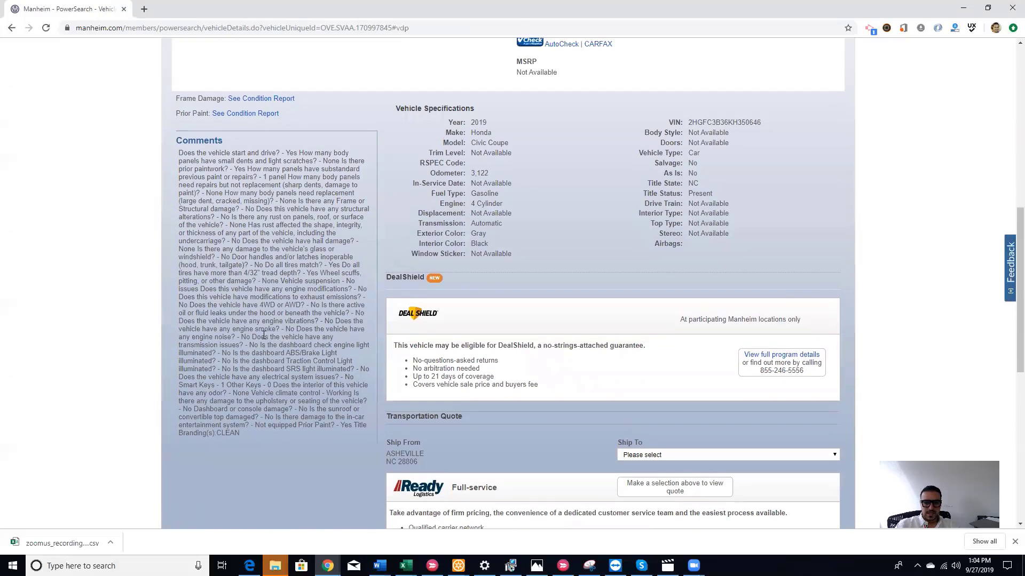
{"action": "scroll", "coordinate": [264, 335], "scroll_direction": "up", "scroll_amount": 9}
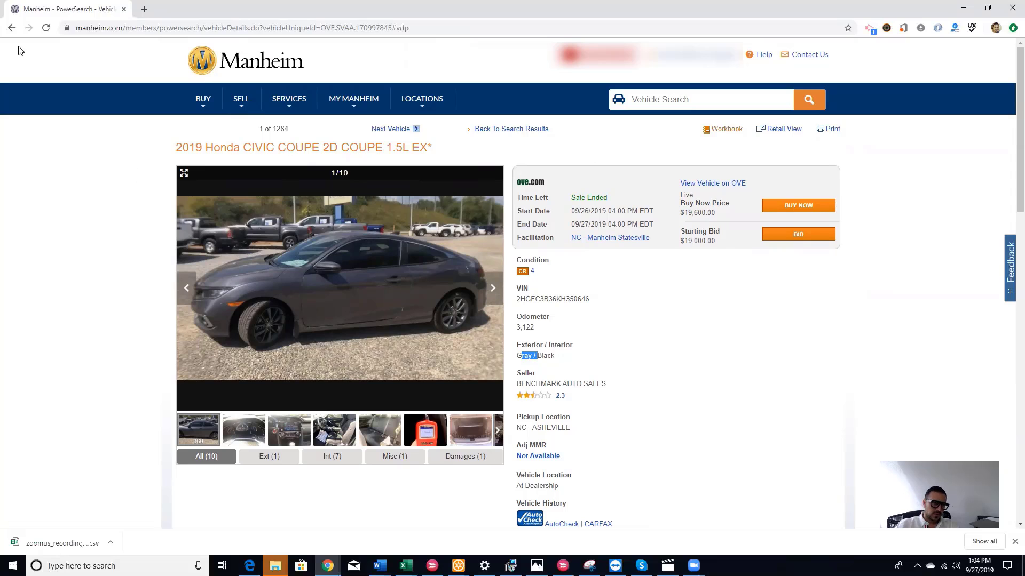
Go back to the 1284 honda civic results and scroll down to the filter sidebar.
{"action": "left_click", "coordinate": [11, 28]}
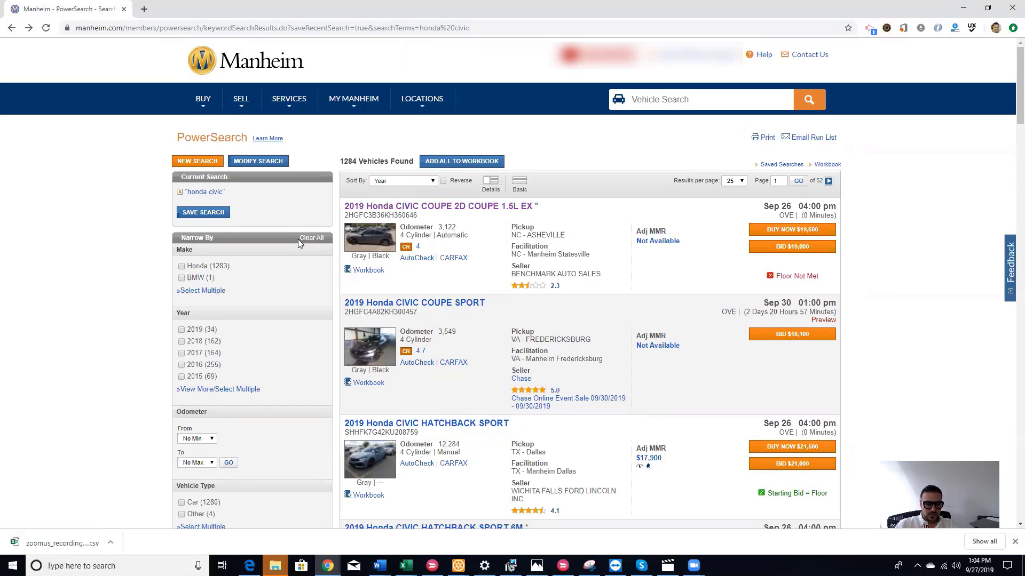
{"action": "scroll", "coordinate": [299, 243], "scroll_direction": "down", "scroll_amount": 1}
{"action": "scroll", "coordinate": [299, 243], "scroll_direction": "down", "scroll_amount": 7}
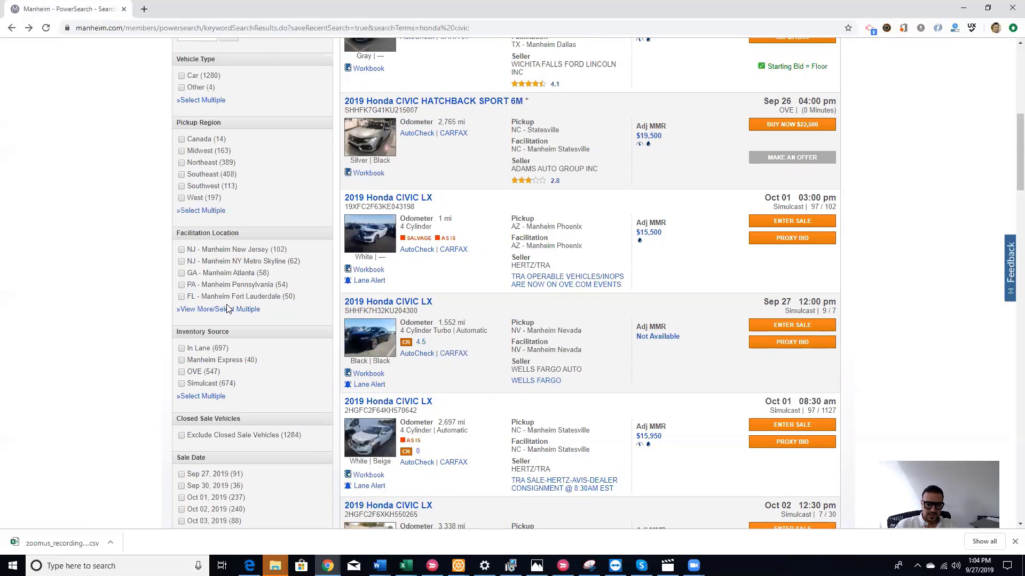
Filter to Central California, Riverside, San Diego, San Francisco Bay and Southern California locations.
{"action": "left_click", "coordinate": [227, 309]}
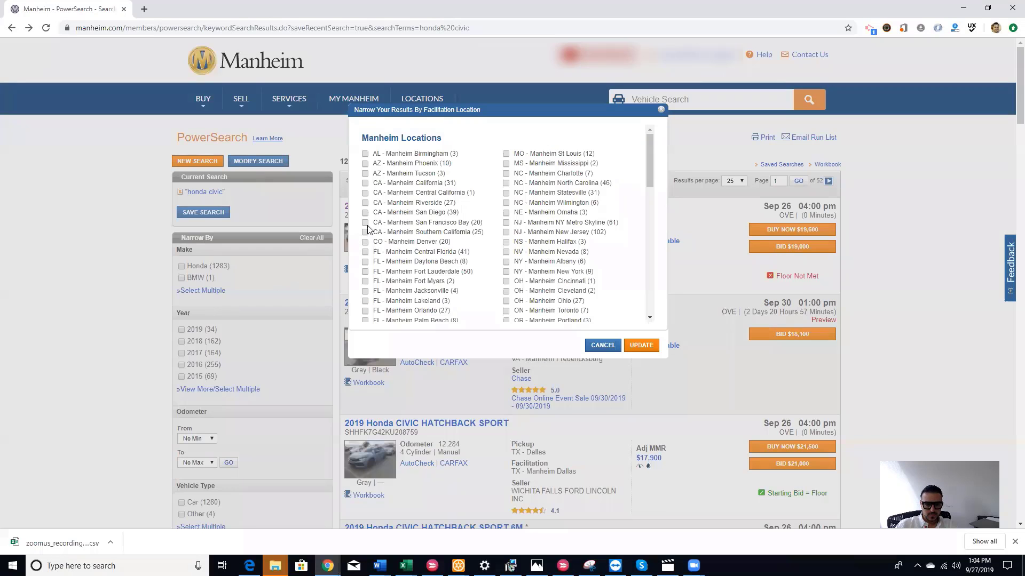
{"action": "left_click", "coordinate": [365, 192]}
{"action": "left_click", "coordinate": [365, 203]}
{"action": "left_click", "coordinate": [365, 213]}
{"action": "left_click", "coordinate": [365, 222]}
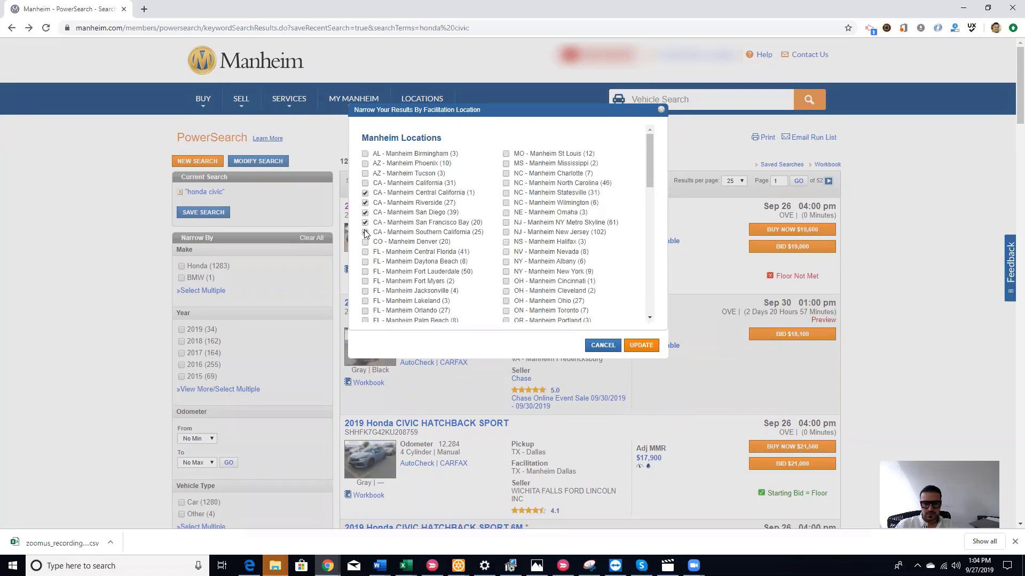
{"action": "left_click", "coordinate": [366, 232]}
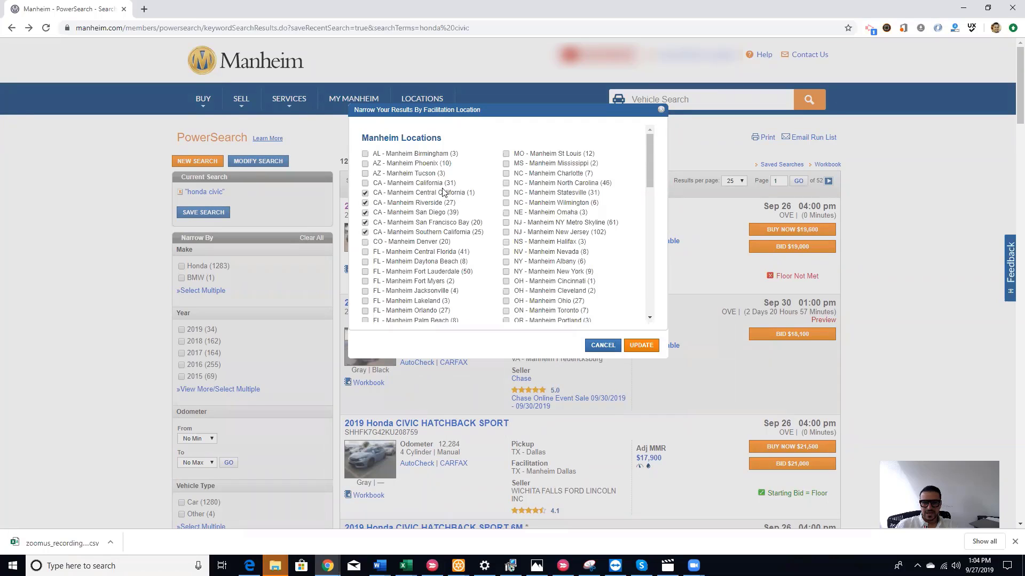
{"action": "left_click", "coordinate": [638, 347]}
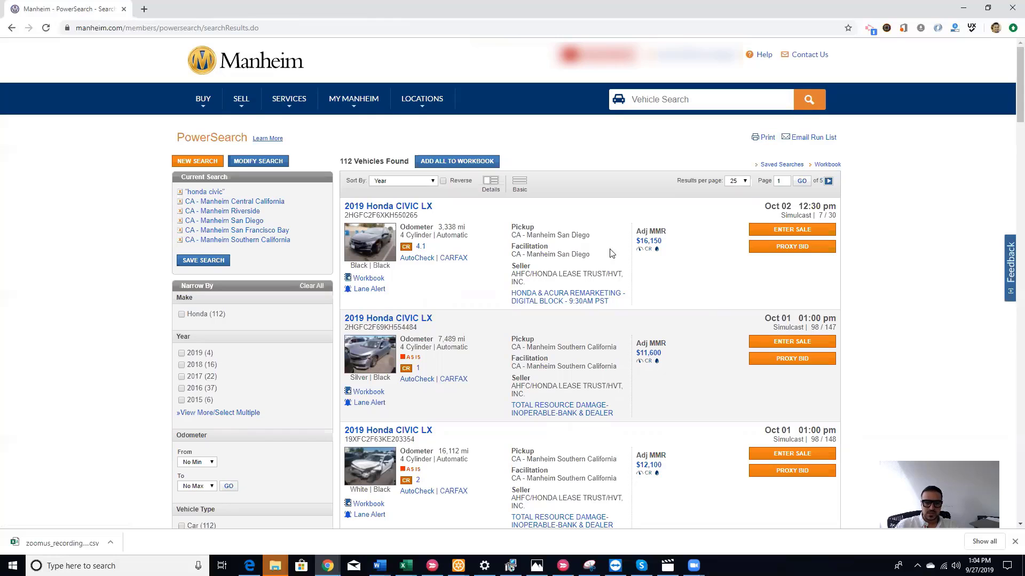
{"action": "scroll", "coordinate": [146, 236], "scroll_direction": "down", "scroll_amount": 5}
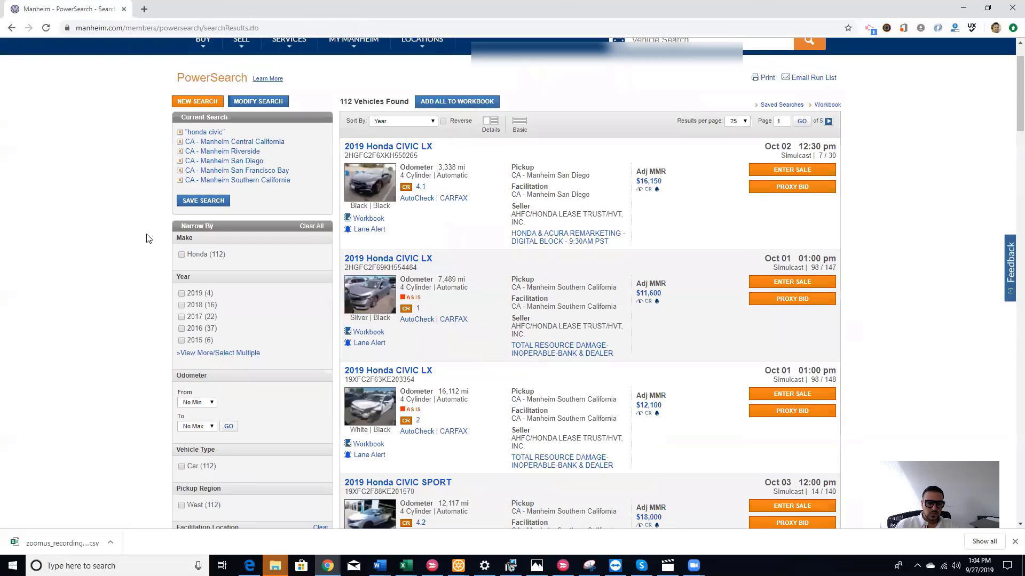
{"action": "scroll", "coordinate": [247, 131], "scroll_direction": "down", "scroll_amount": 5}
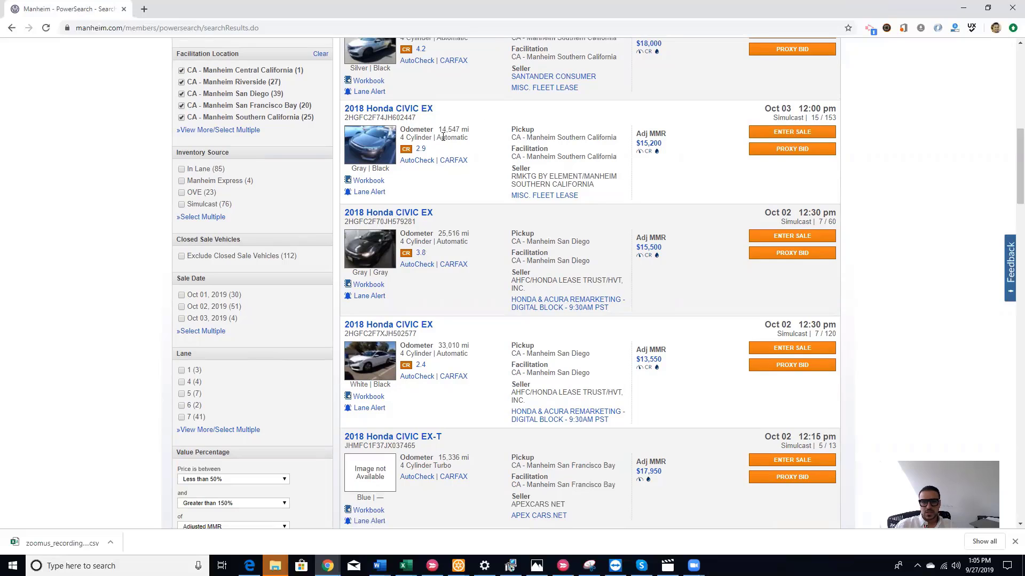
Join the Oct 02 Civic EX Simulcast sale representing the first listed dealership.
{"action": "left_click", "coordinate": [790, 132]}
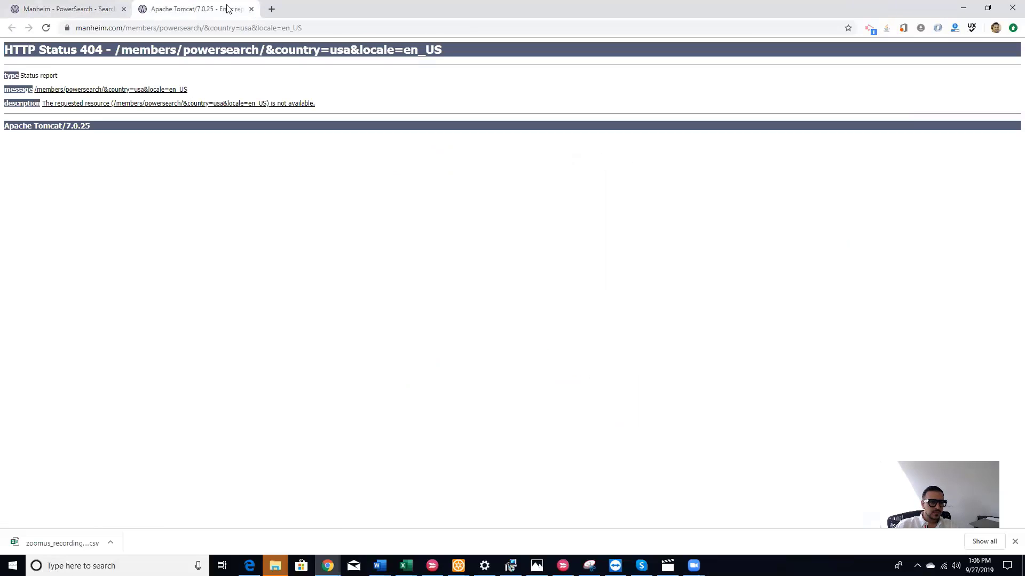
{"action": "left_click", "coordinate": [253, 9]}
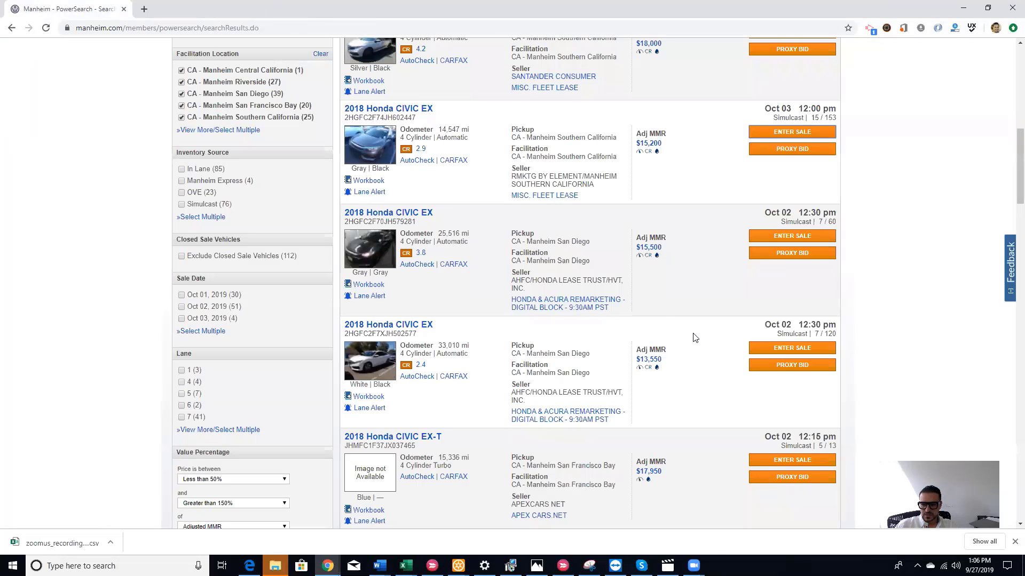
{"action": "left_click", "coordinate": [777, 349]}
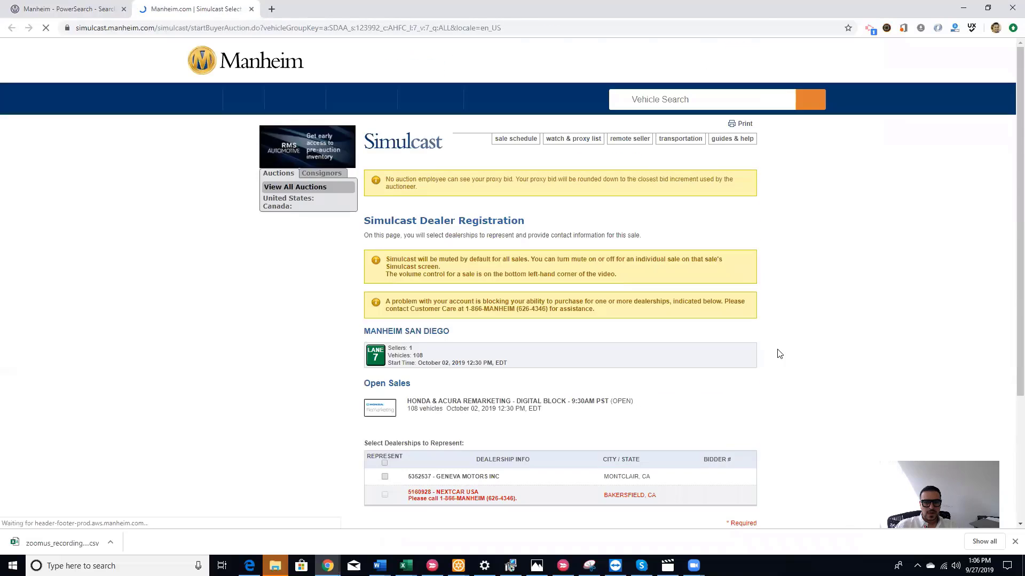
{"action": "scroll", "coordinate": [555, 322], "scroll_direction": "down", "scroll_amount": 4}
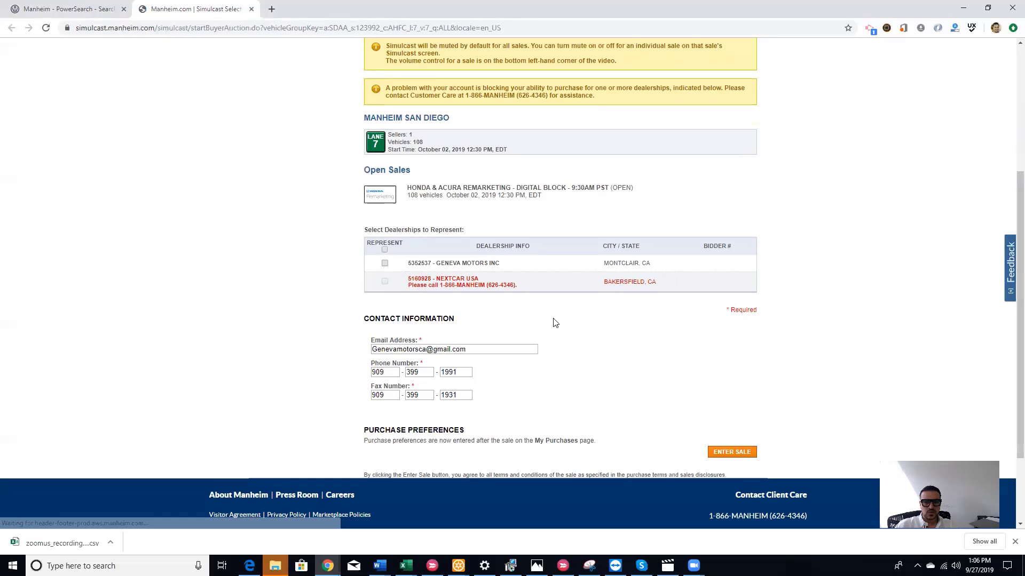
{"action": "left_click", "coordinate": [383, 263]}
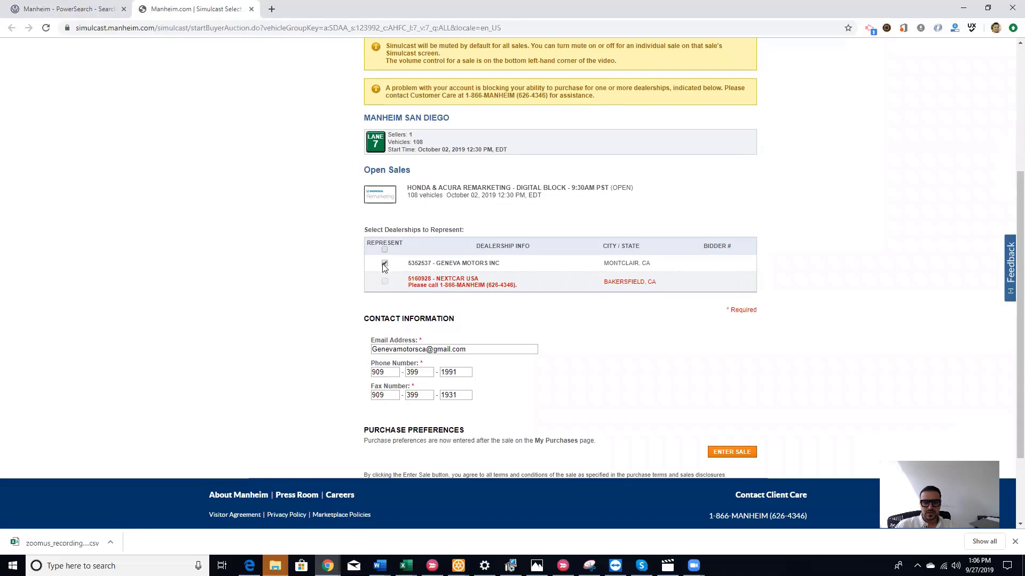
{"action": "left_click", "coordinate": [732, 453]}
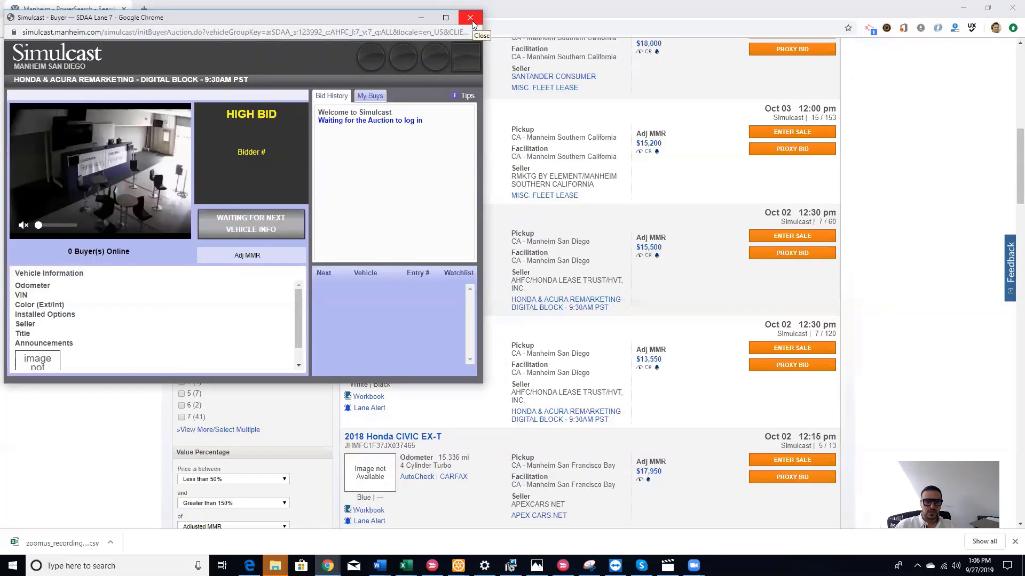
Close the live Simulcast window and return to the top of the 112 California results.
{"action": "left_click", "coordinate": [470, 18]}
{"action": "scroll", "coordinate": [443, 372], "scroll_direction": "up", "scroll_amount": 5}
{"action": "scroll", "coordinate": [443, 372], "scroll_direction": "up", "scroll_amount": 5}
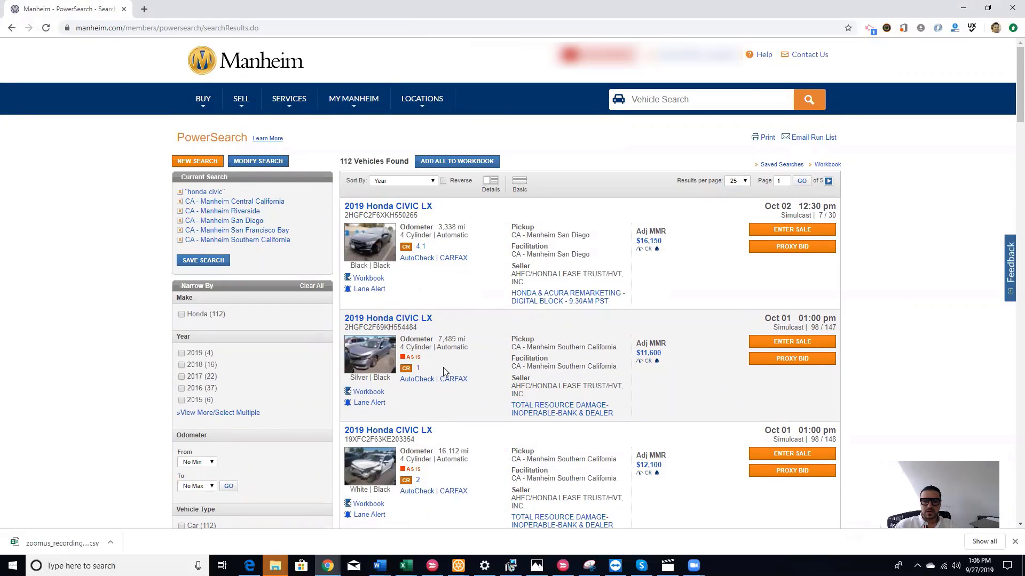
Open the Manheim Riverside pre-sale in-lane inventory and view its 10/01/2019 sale lanes.
{"action": "mouse_move", "coordinate": [207, 108]}
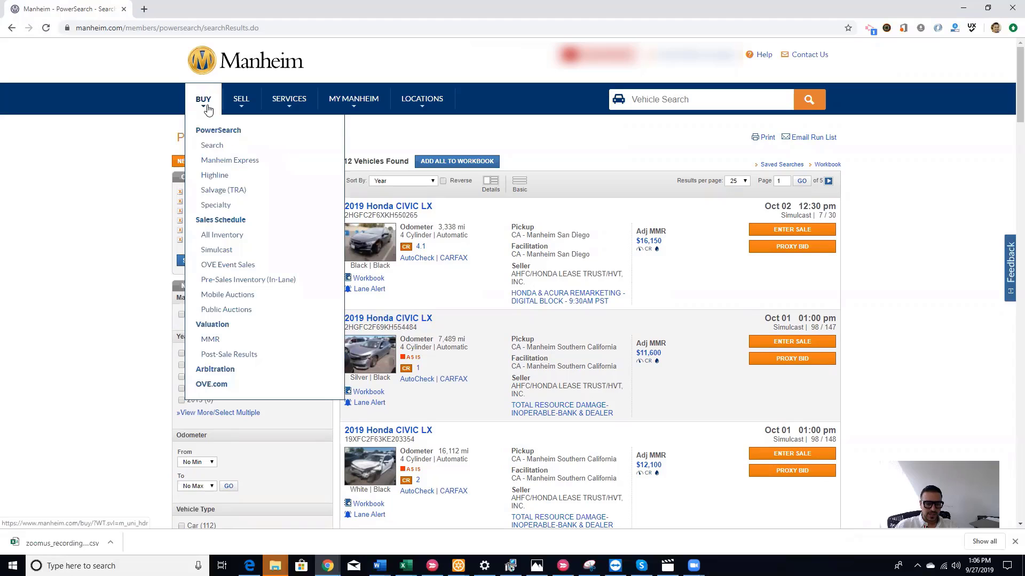
{"action": "left_click", "coordinate": [270, 283]}
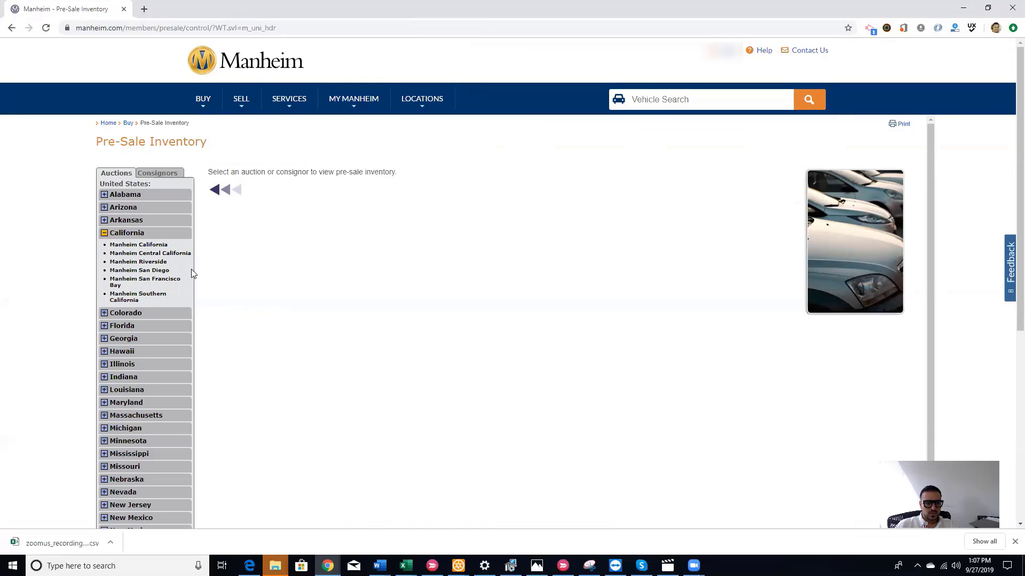
{"action": "left_click", "coordinate": [157, 264]}
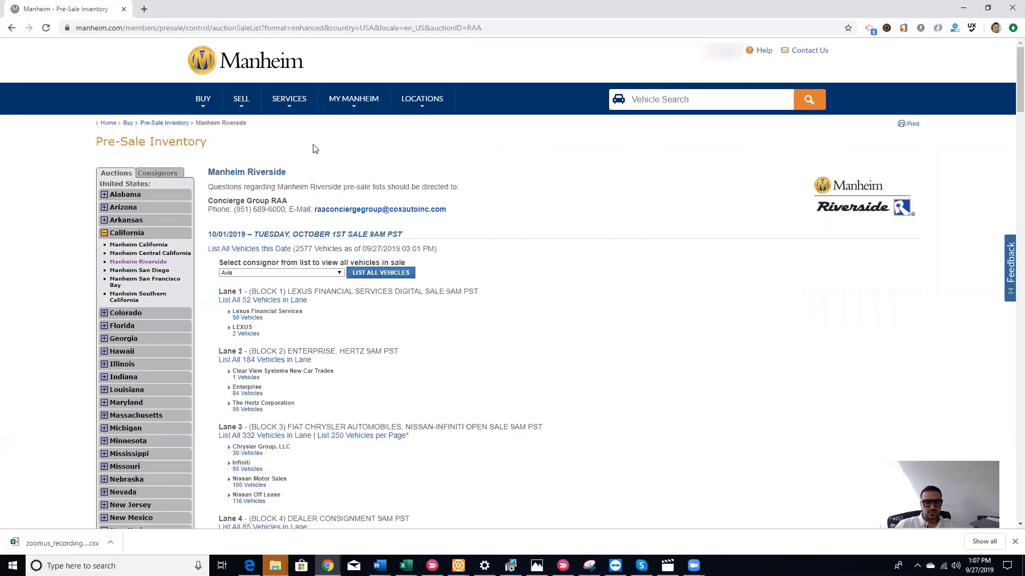
{"action": "scroll", "coordinate": [314, 150], "scroll_direction": "down", "scroll_amount": 2}
{"action": "scroll", "coordinate": [314, 150], "scroll_direction": "down", "scroll_amount": 1}
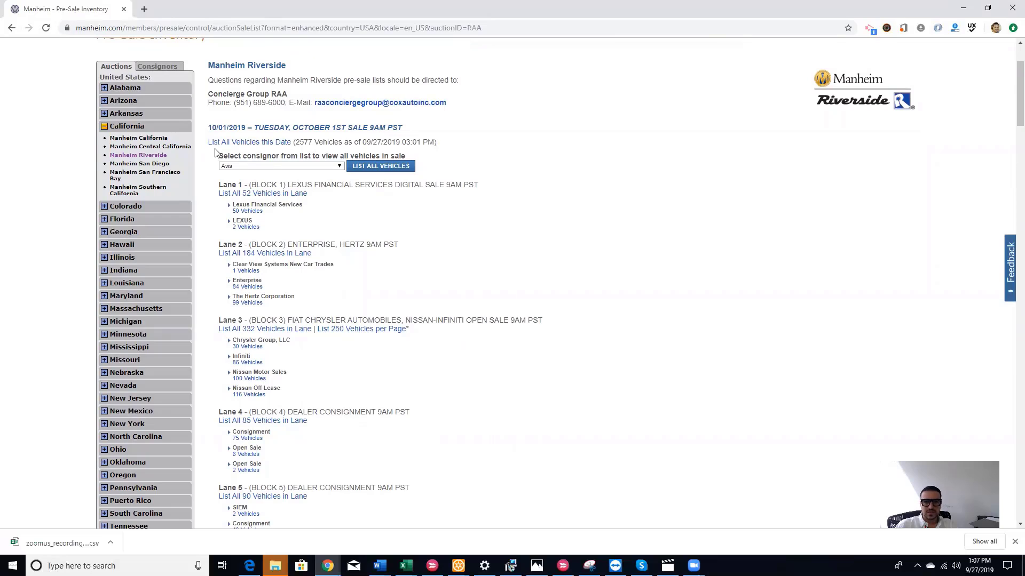
List all vehicles in the Oct 1 Riverside sale in Enhanced Format, keeping Lane/Run order.
{"action": "left_click", "coordinate": [253, 143]}
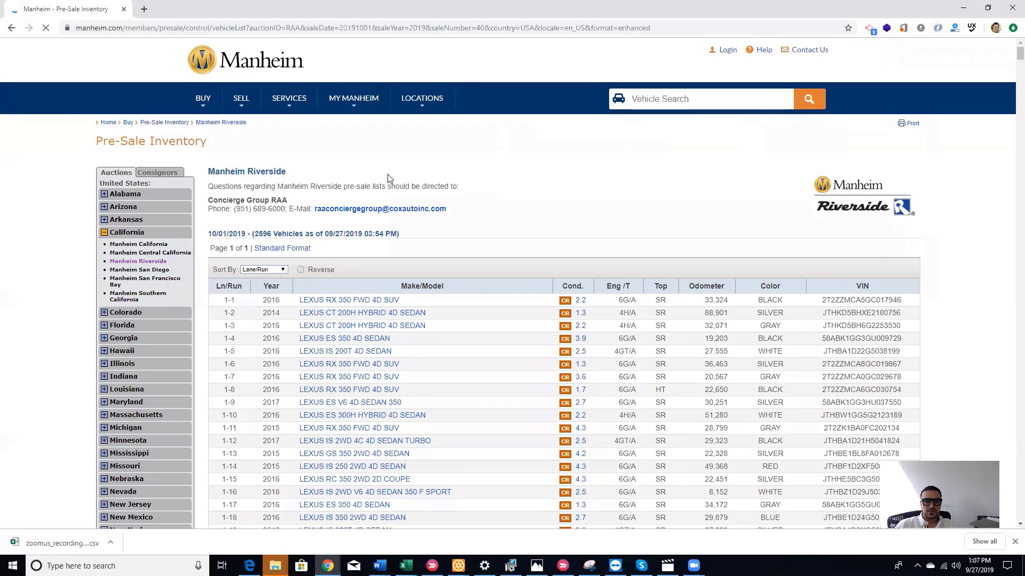
{"action": "scroll", "coordinate": [388, 179], "scroll_direction": "down", "scroll_amount": 1}
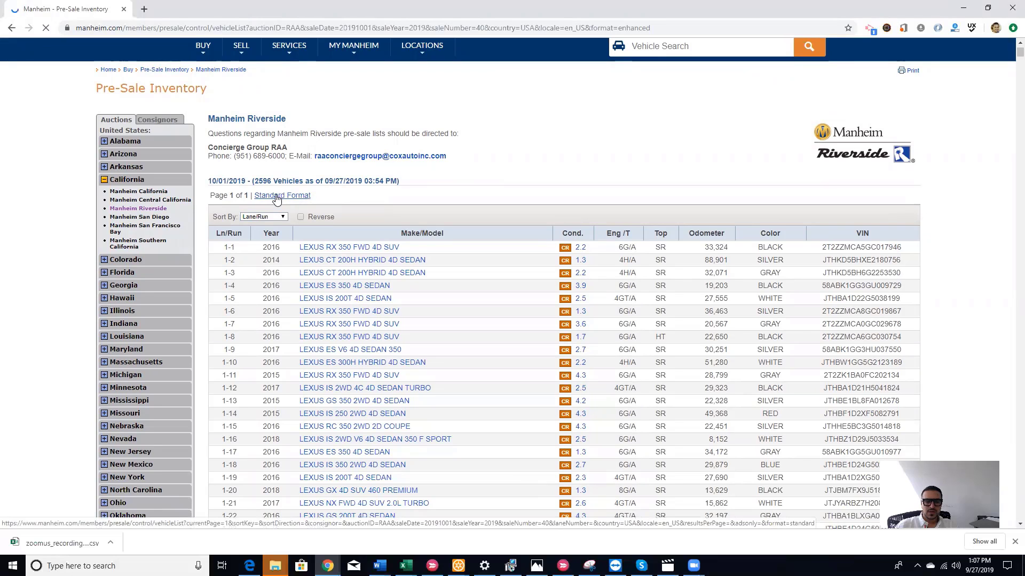
{"action": "left_click", "coordinate": [277, 197]}
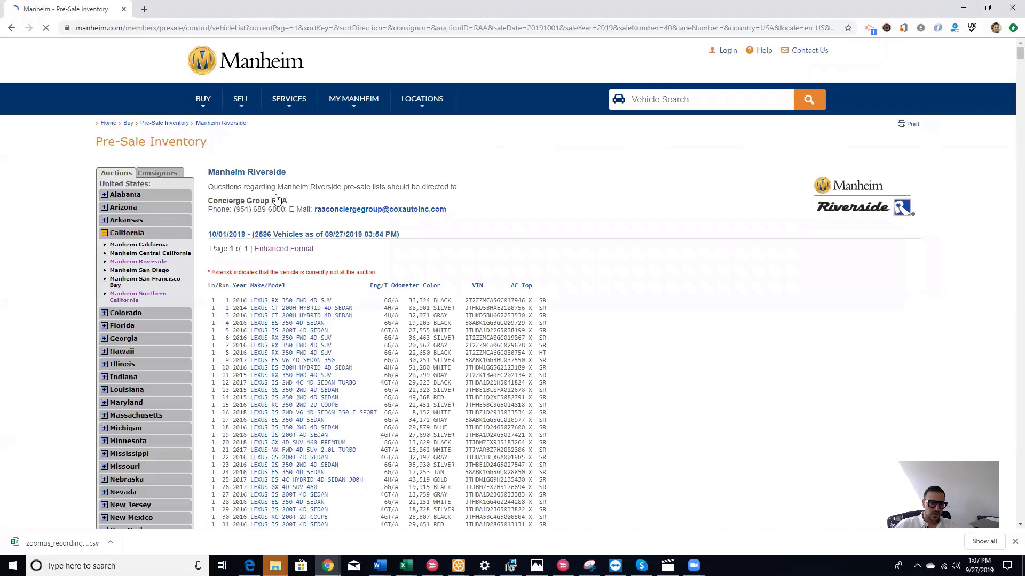
{"action": "left_click", "coordinate": [293, 250]}
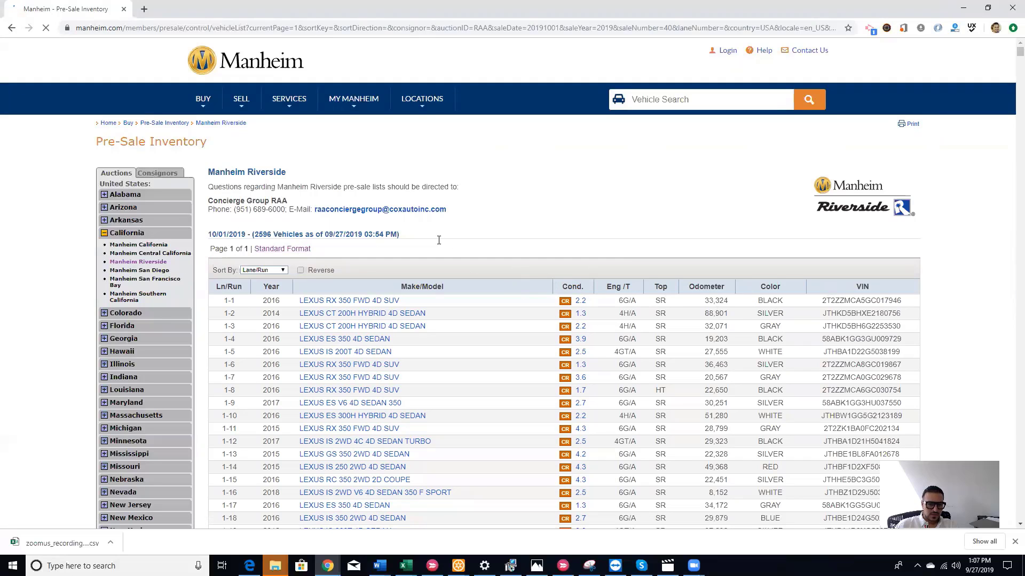
{"action": "scroll", "coordinate": [438, 240], "scroll_direction": "down", "scroll_amount": 1}
{"action": "left_click", "coordinate": [273, 217]}
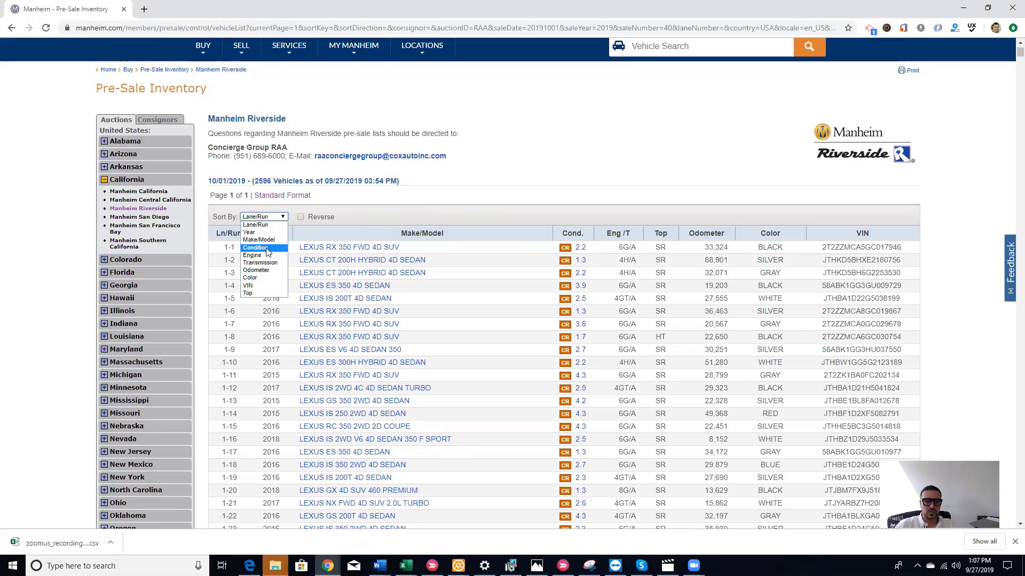
{"action": "left_click", "coordinate": [542, 191]}
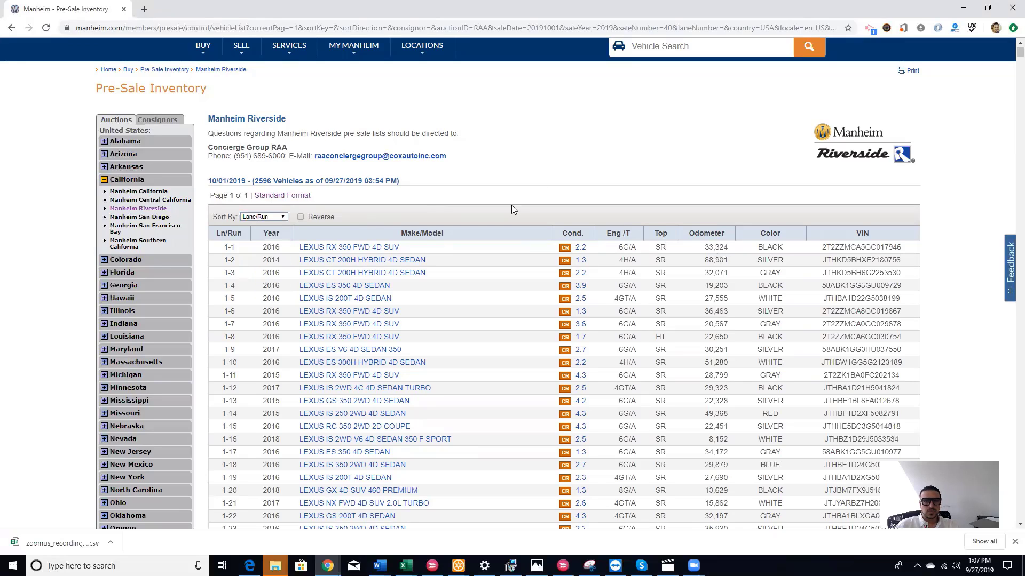
Open the 2014 Lexus CT 200H Hybrid 4D sedan's details and add it to the workbook.
{"action": "left_click", "coordinate": [361, 266]}
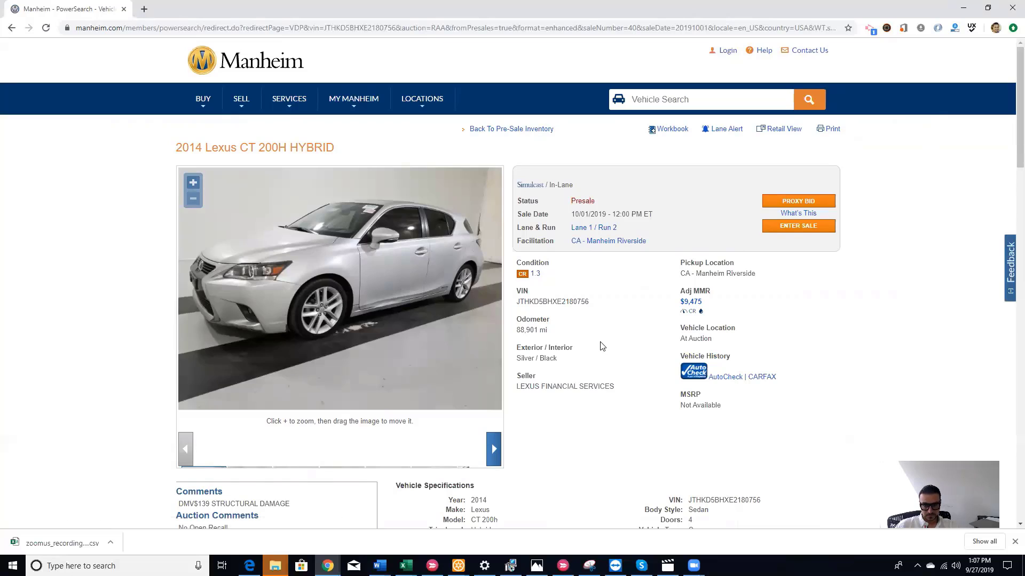
{"action": "left_click", "coordinate": [667, 135]}
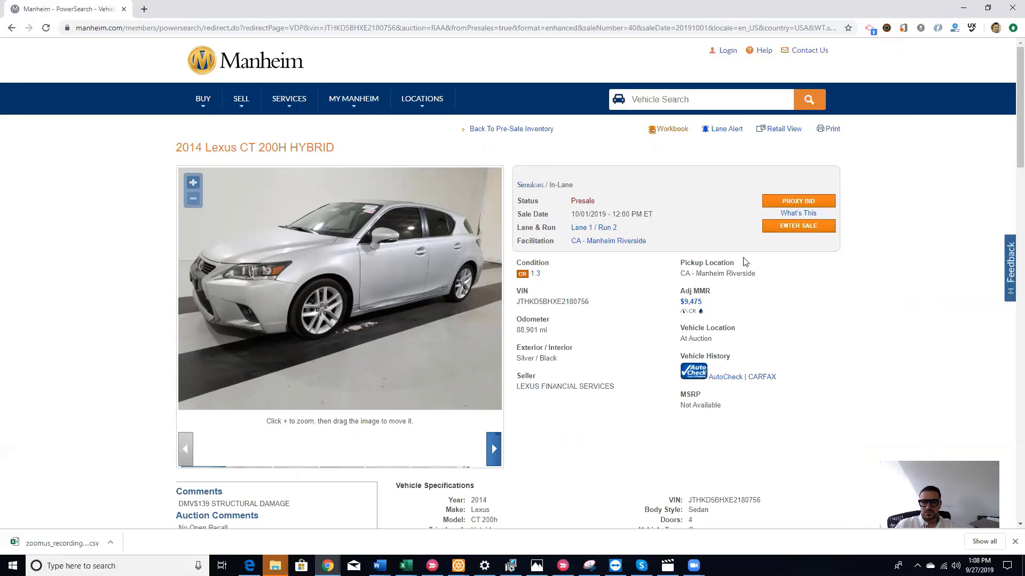
{"action": "left_click", "coordinate": [775, 133]}
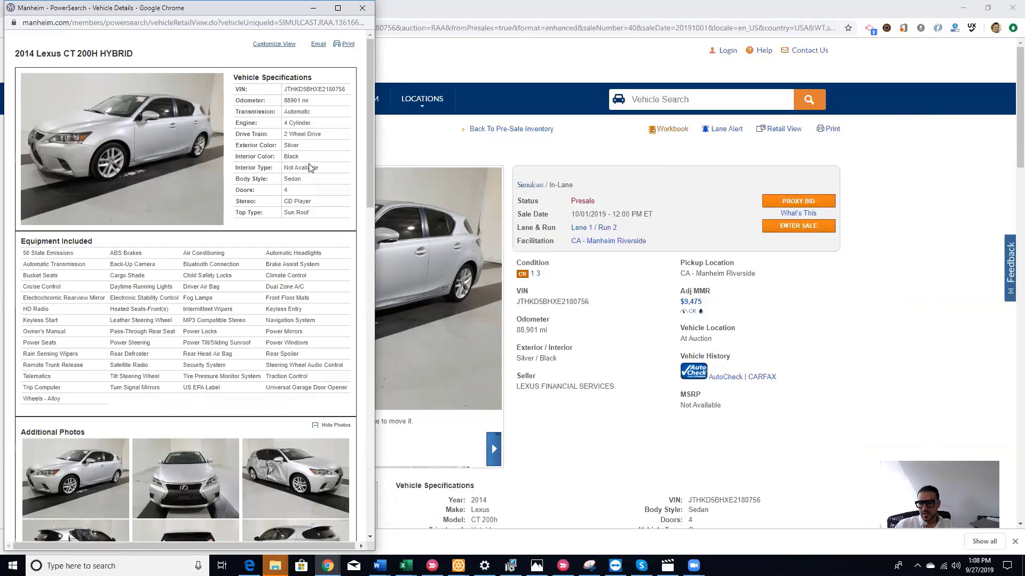
{"action": "scroll", "coordinate": [301, 156], "scroll_direction": "down", "scroll_amount": 1}
{"action": "scroll", "coordinate": [301, 156], "scroll_direction": "down", "scroll_amount": 3}
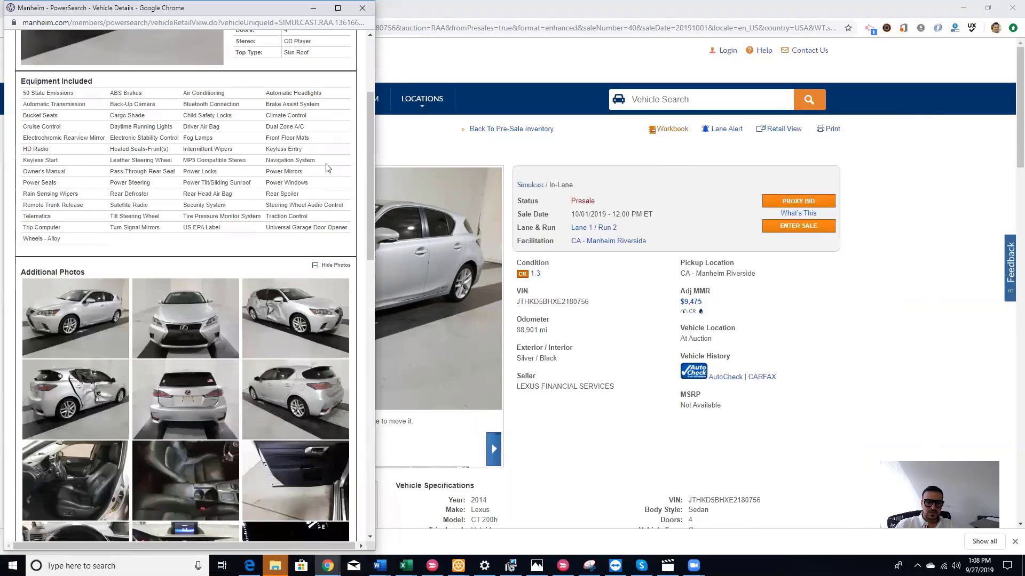
{"action": "left_click", "coordinate": [362, 8]}
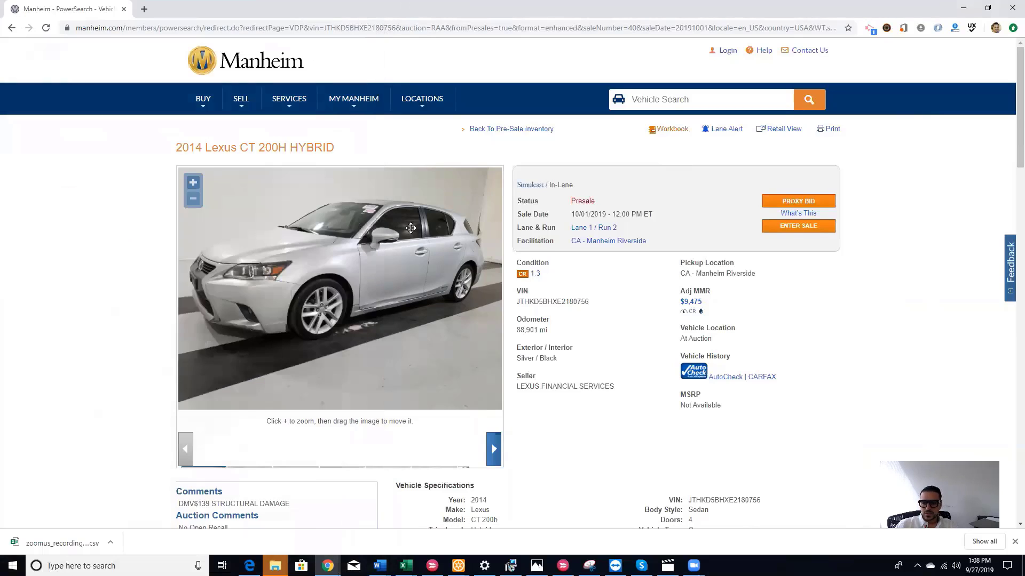
Open the 2014 Lexus CT 200h condition report and scroll to its 22-damage exterior overview.
{"action": "left_click", "coordinate": [522, 275]}
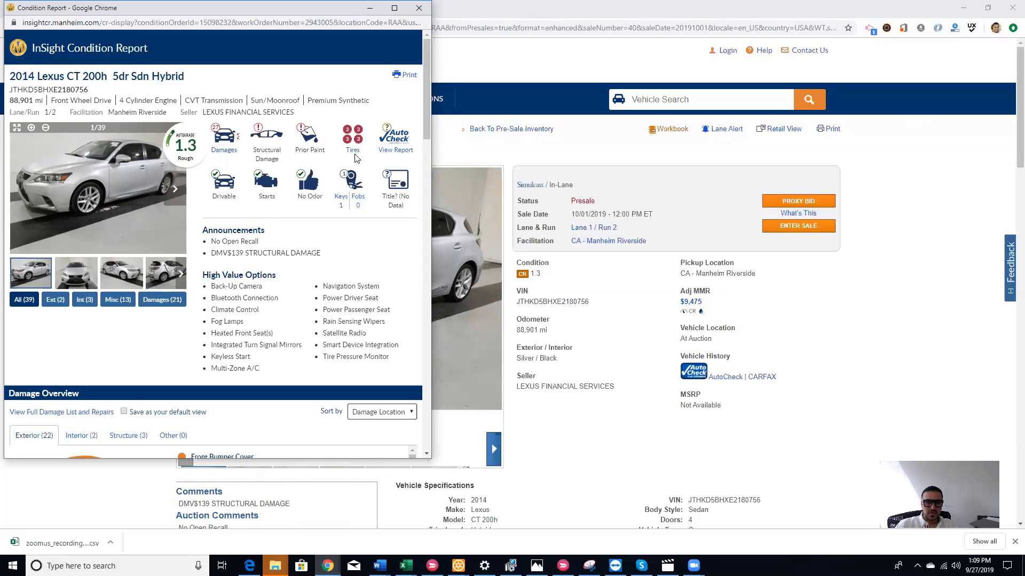
{"action": "scroll", "coordinate": [395, 159], "scroll_direction": "down", "scroll_amount": 5}
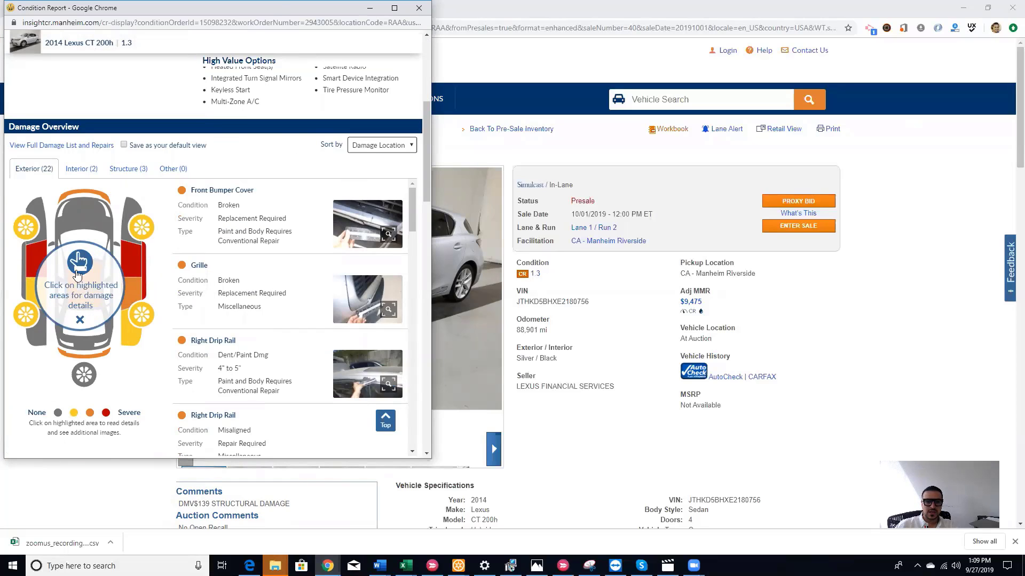
{"action": "scroll", "coordinate": [376, 228], "scroll_direction": "down", "scroll_amount": 10}
{"action": "scroll", "coordinate": [375, 228], "scroll_direction": "down", "scroll_amount": 10}
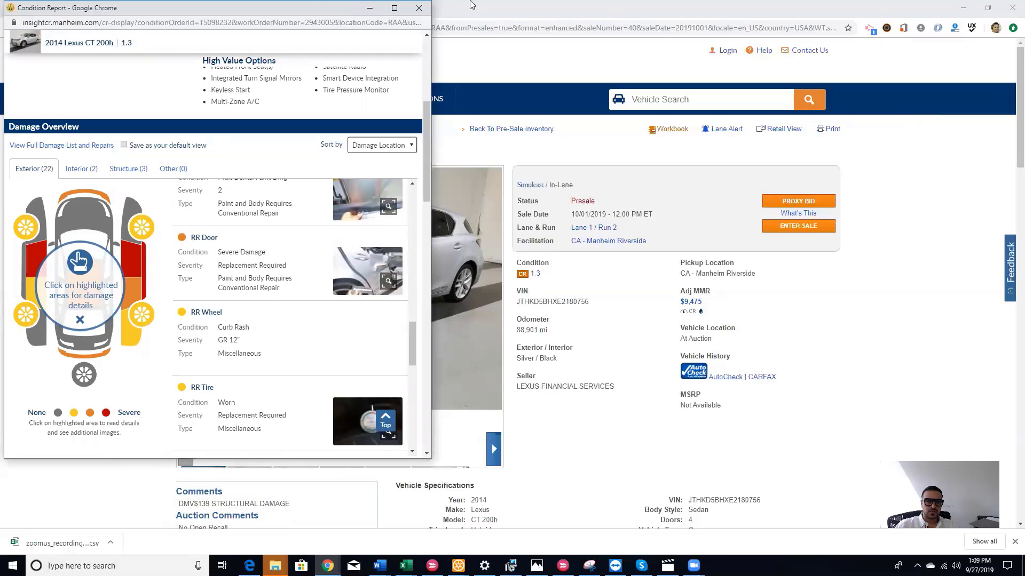
Close the condition report to return to the 2014 Lexus CT 200H Hybrid details page.
{"action": "left_click", "coordinate": [419, 7]}
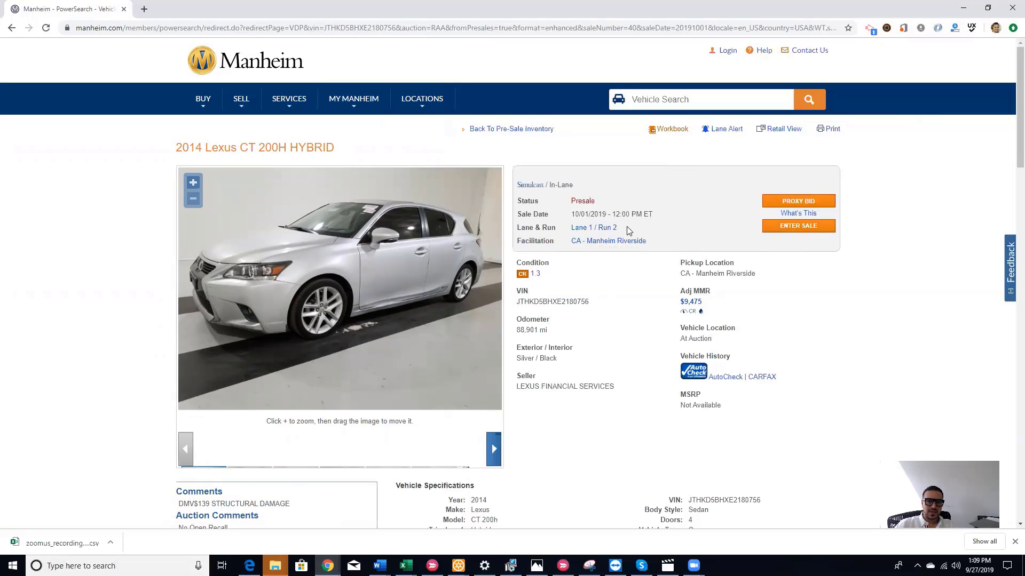
{"action": "left_click_drag", "start_coordinate": [714, 274], "coordinate": [742, 274]}
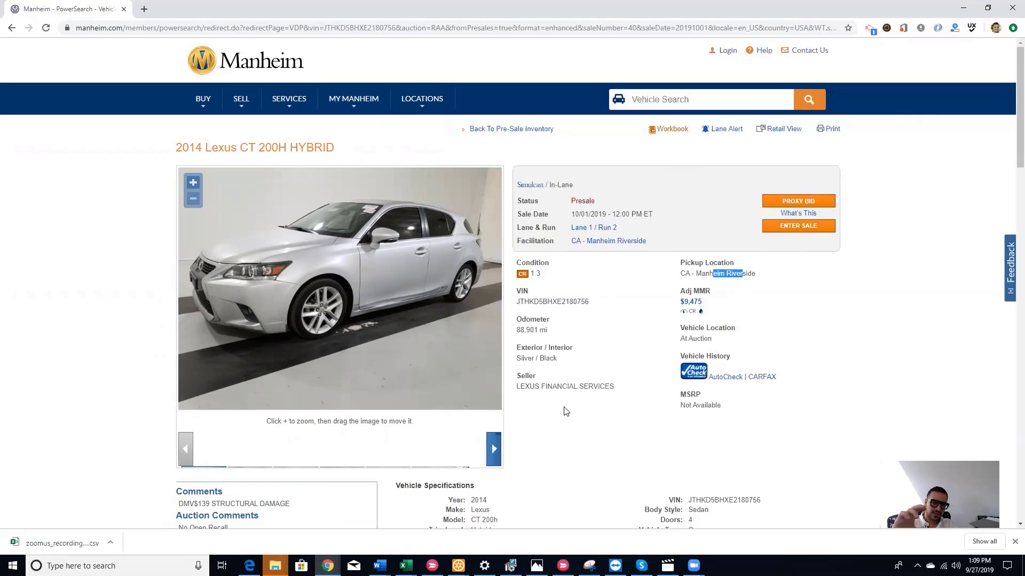
{"action": "mouse_move", "coordinate": [366, 107]}
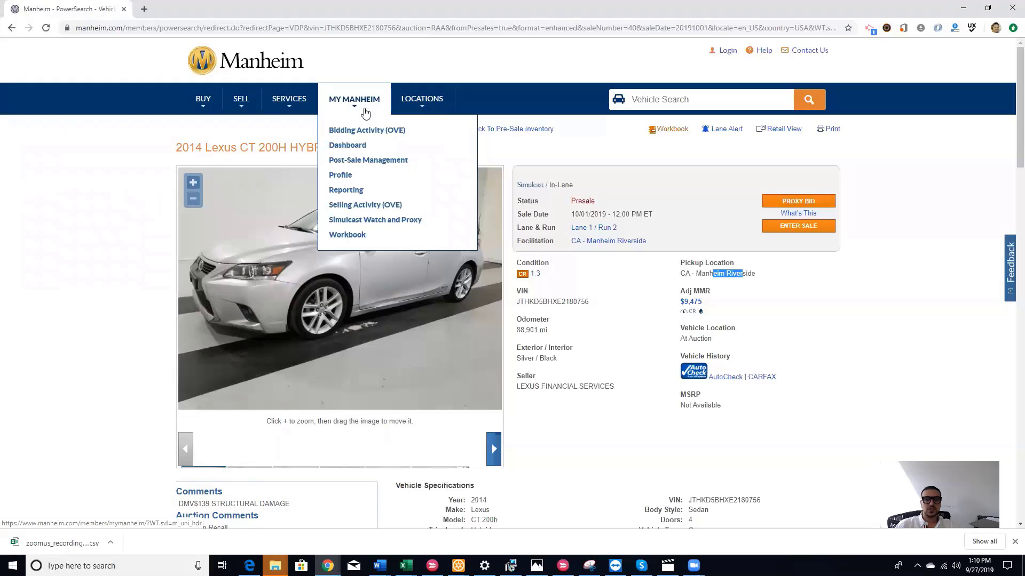
Open My Manheim's Workbook with the saved Civic, Lexus and Audi vehicles.
{"action": "left_click", "coordinate": [365, 235]}
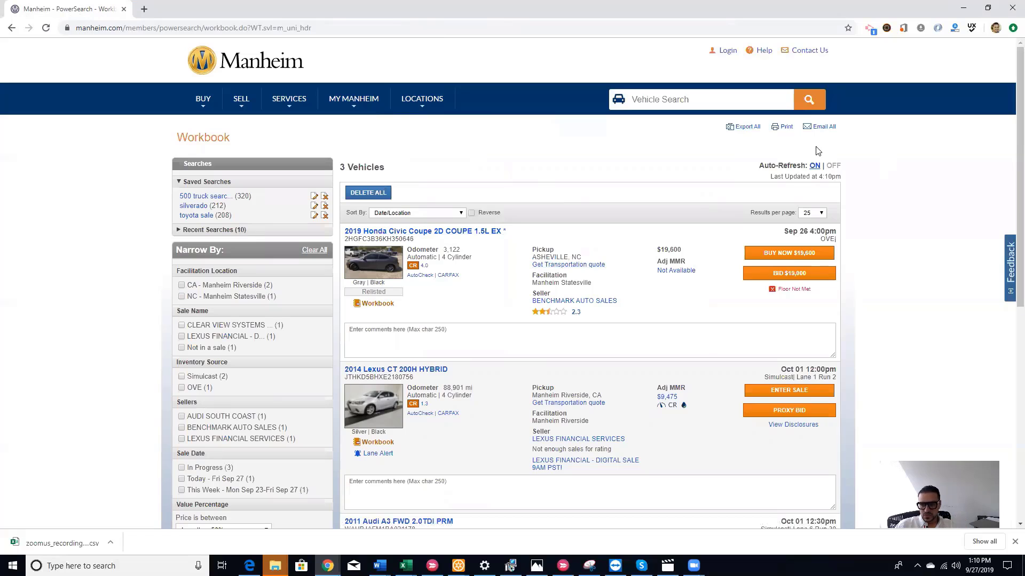
Show the Workbook's print options, Current View and Run List.
{"action": "left_click", "coordinate": [787, 129]}
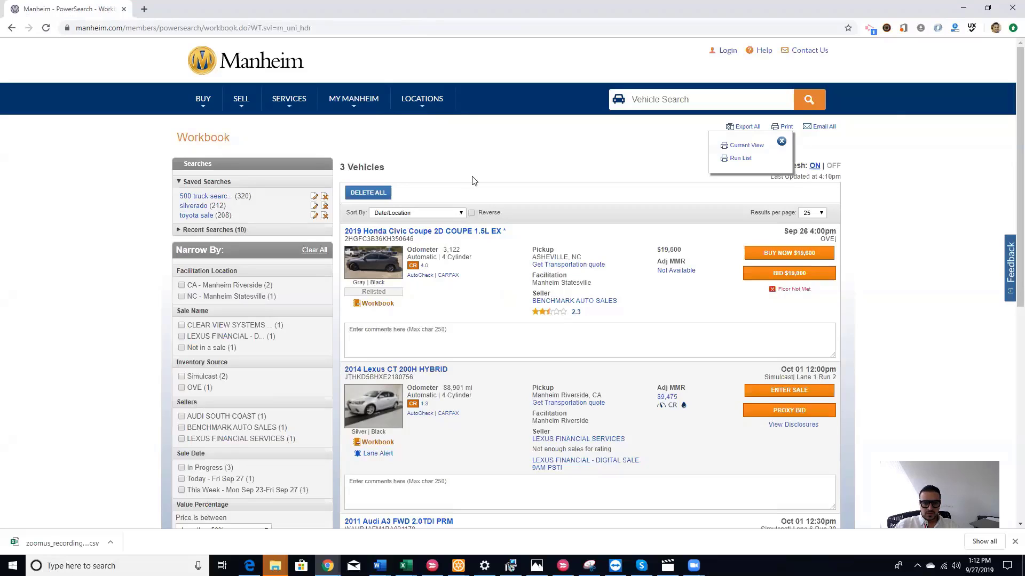
Review the printable Run List for the 2014 Lexus and 2011 Audi, then return to the Workbook.
{"action": "left_click", "coordinate": [743, 159]}
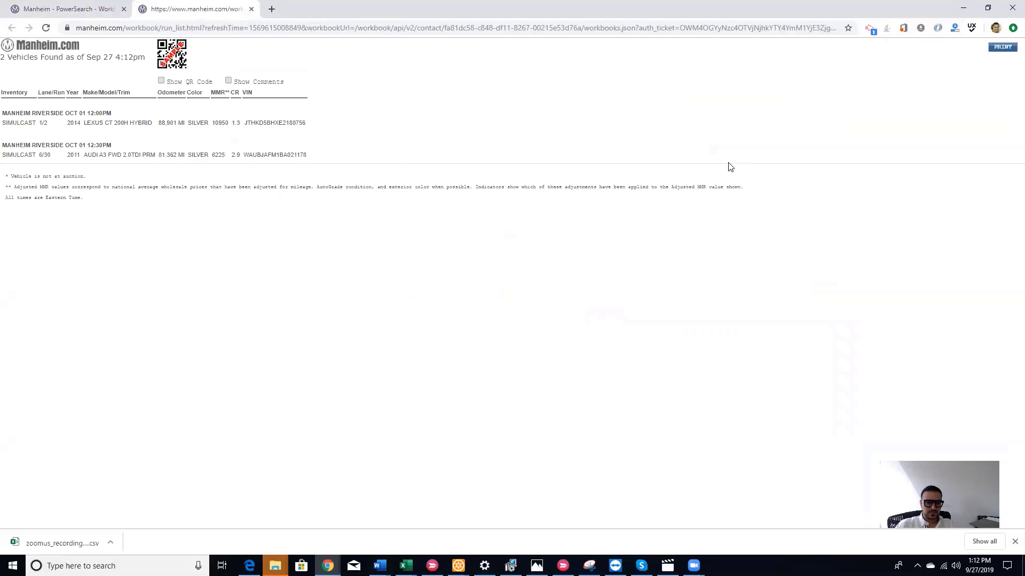
{"action": "triple_click", "coordinate": [31, 111]}
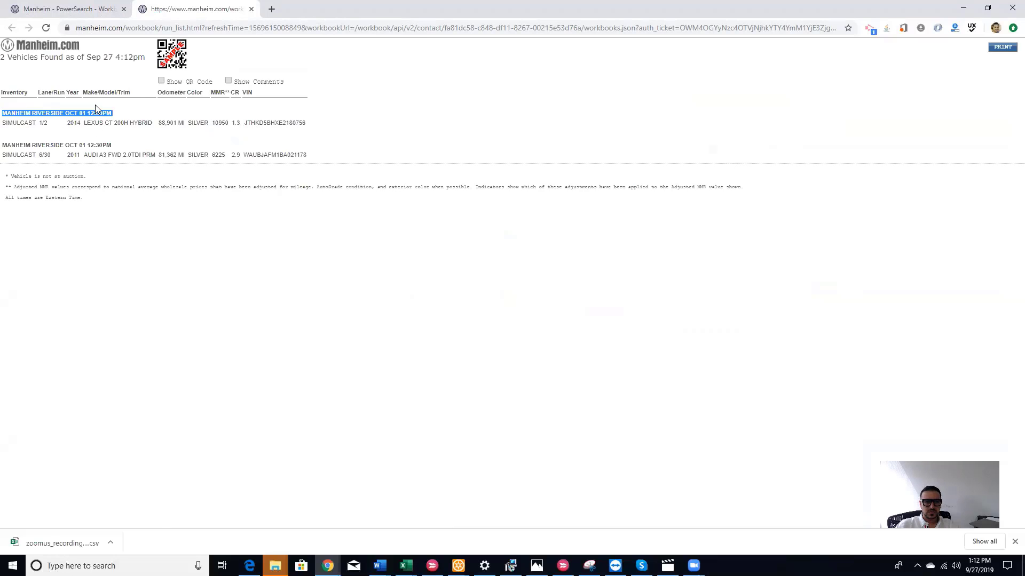
{"action": "triple_click", "coordinate": [62, 145]}
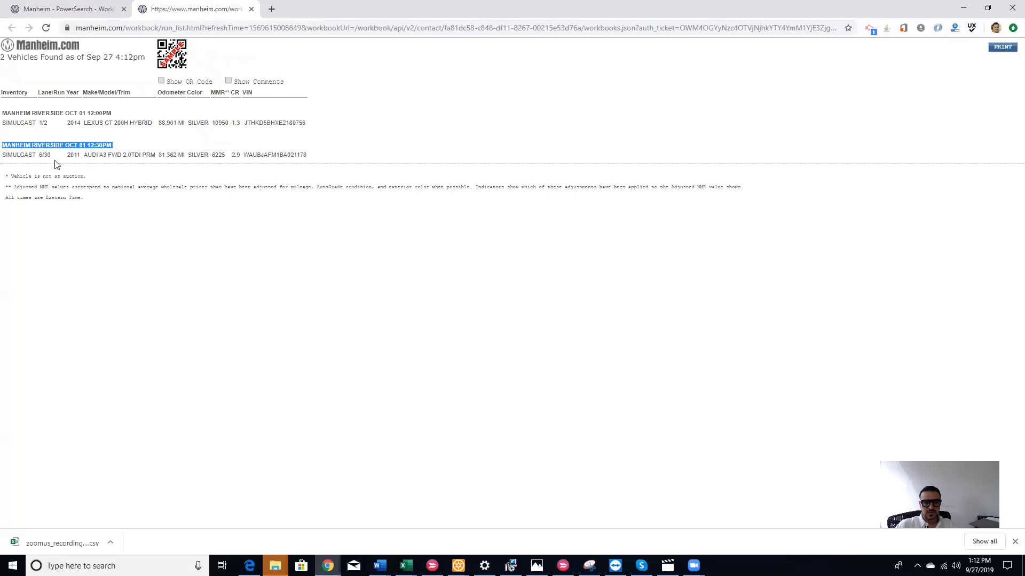
{"action": "left_click", "coordinate": [43, 124]}
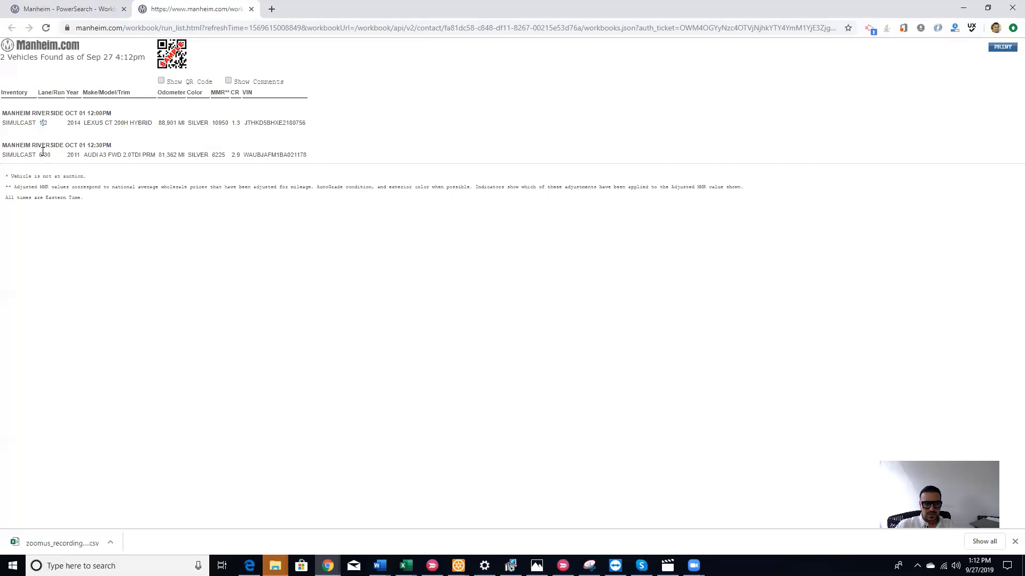
{"action": "left_click_drag", "start_coordinate": [43, 153], "coordinate": [38, 155]}
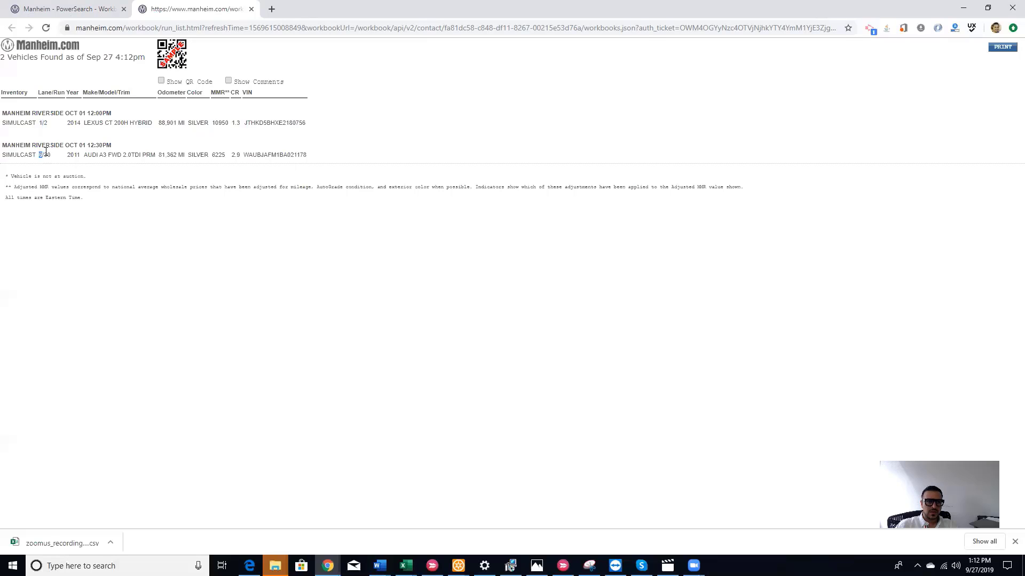
{"action": "left_click", "coordinate": [78, 10]}
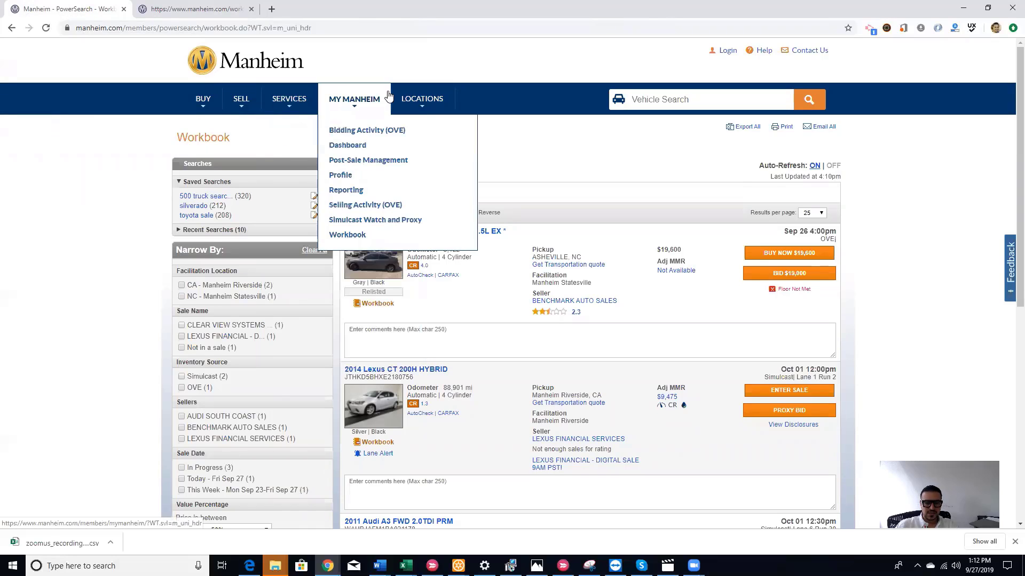
Check the account summary ($572.00 owed to Manheim, $400.00 owed back), then open Purchases.
{"action": "mouse_move", "coordinate": [310, 120]}
{"action": "mouse_move", "coordinate": [364, 107]}
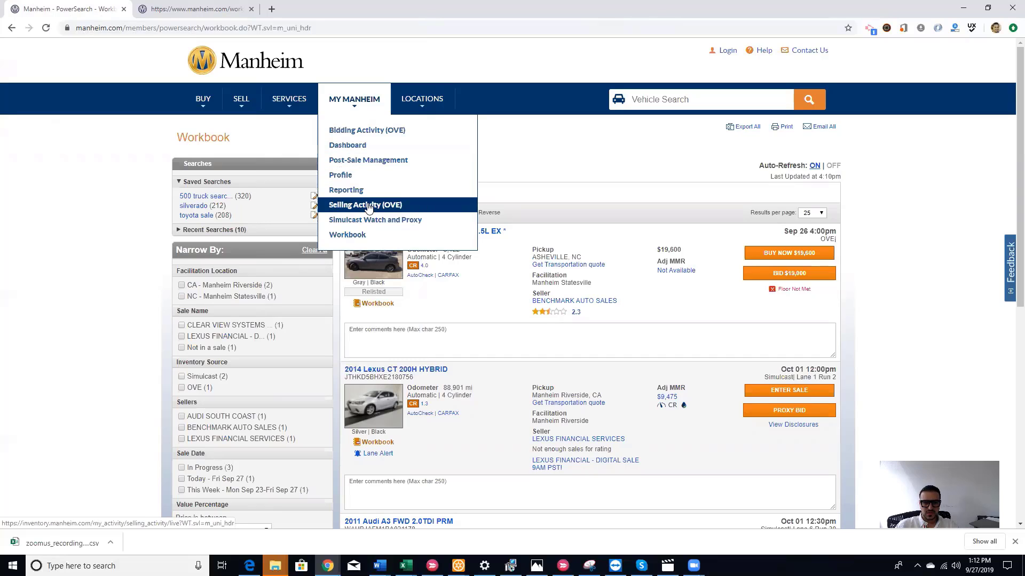
{"action": "left_click", "coordinate": [346, 184]}
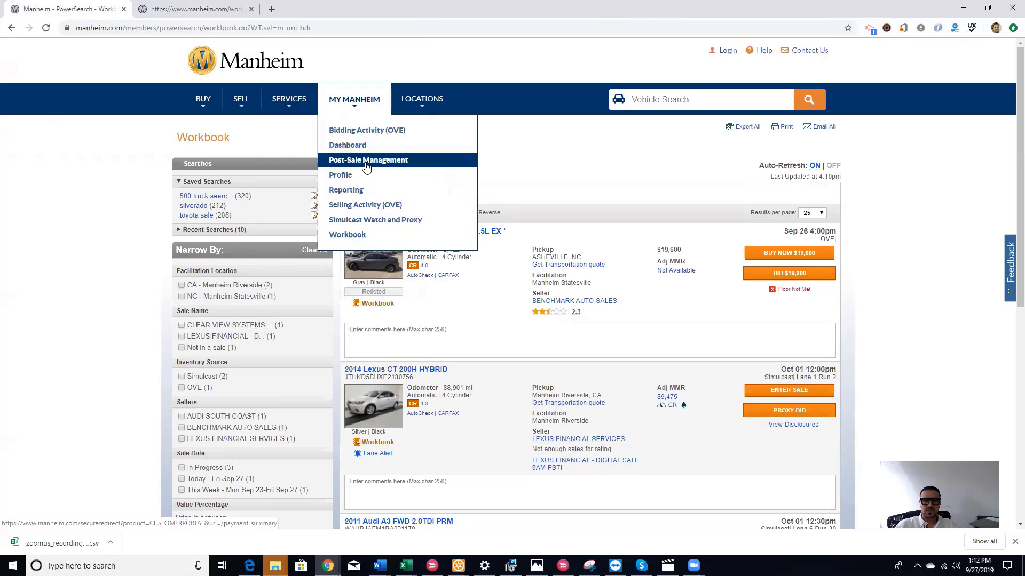
{"action": "left_click", "coordinate": [366, 166]}
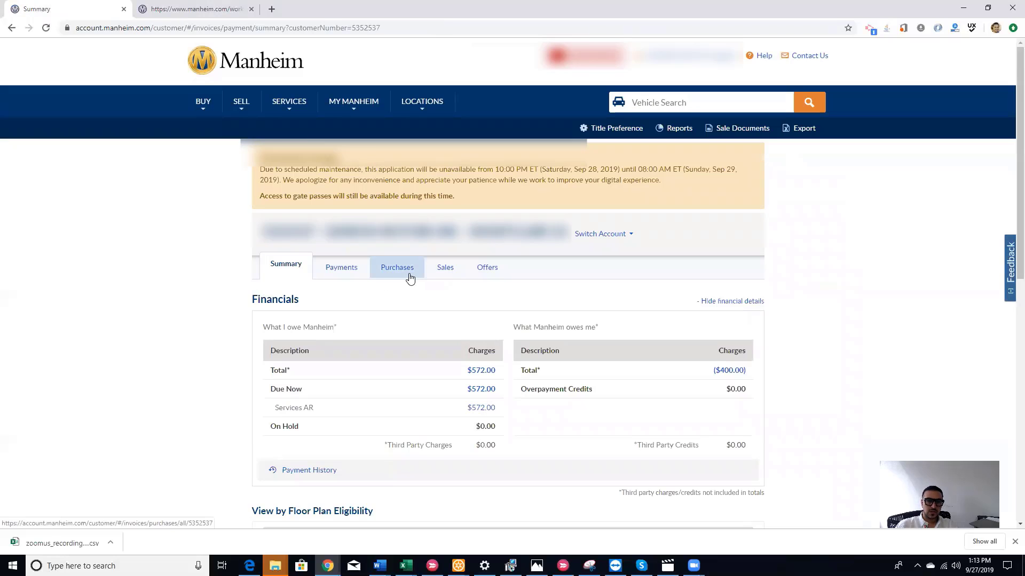
{"action": "left_click", "coordinate": [409, 278]}
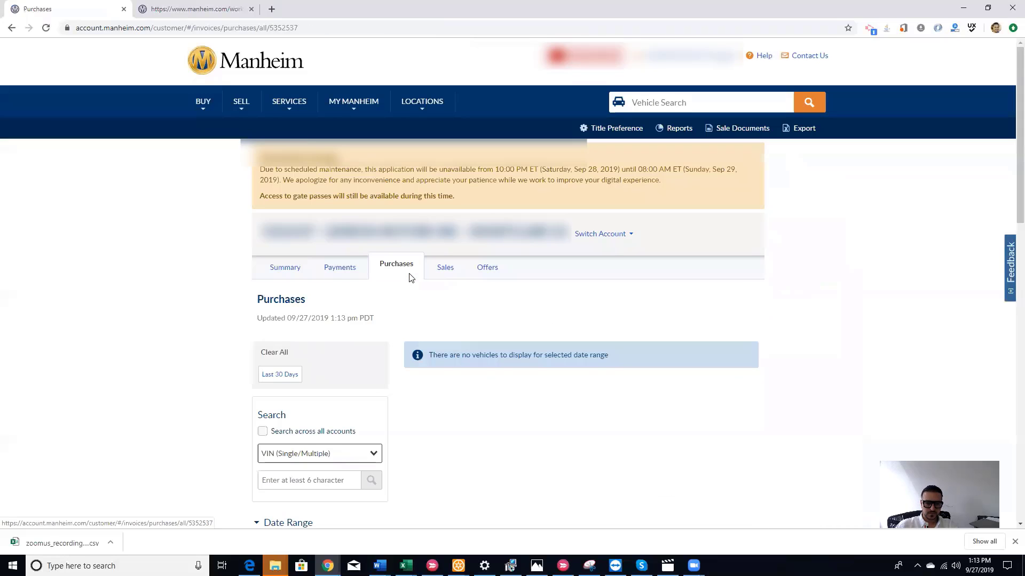
Switch the purchases Date Range to Custom Date Range.
{"action": "scroll", "coordinate": [234, 222], "scroll_direction": "down", "scroll_amount": 6}
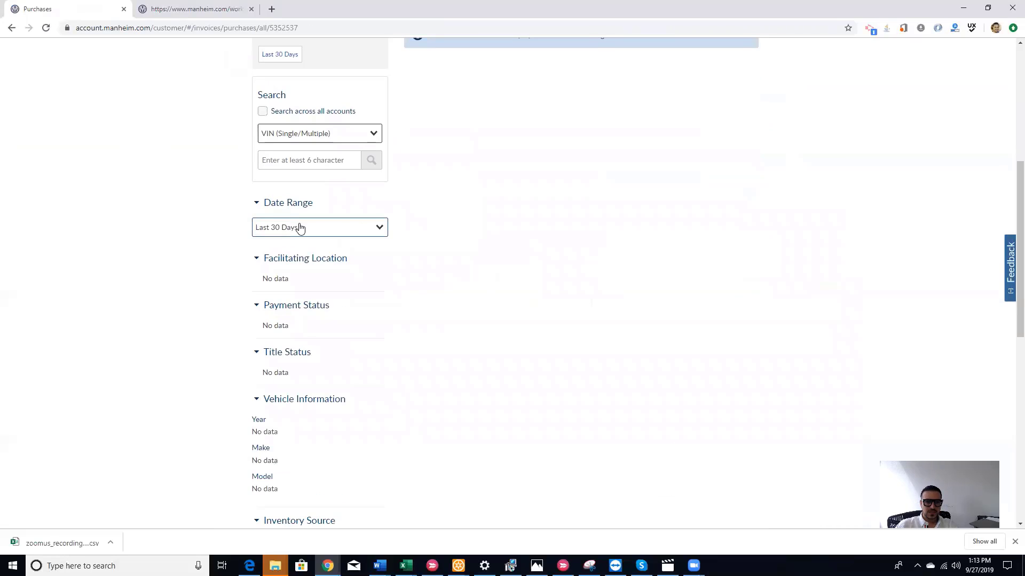
{"action": "left_click", "coordinate": [300, 228]}
{"action": "left_click", "coordinate": [317, 309]}
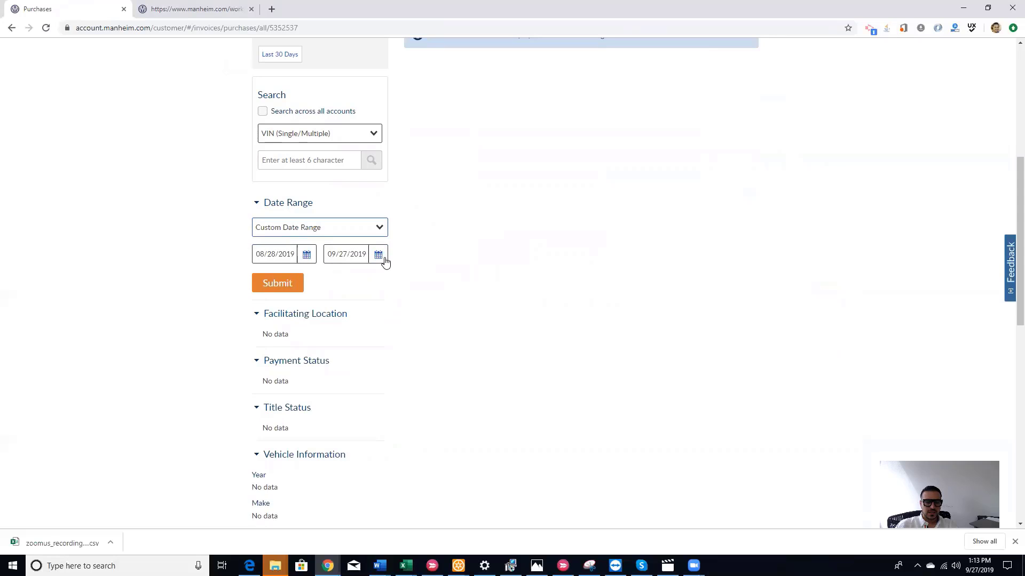
Set the start date to 01/01/2019, keep 09/27/2019 as end, and submit the range.
{"action": "left_click", "coordinate": [307, 255]}
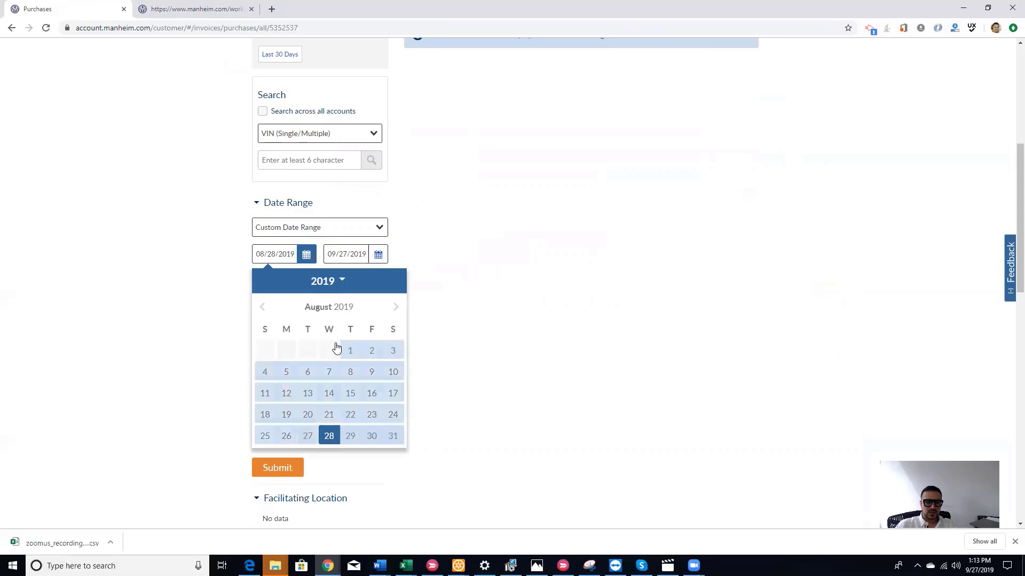
{"action": "left_click", "coordinate": [264, 312]}
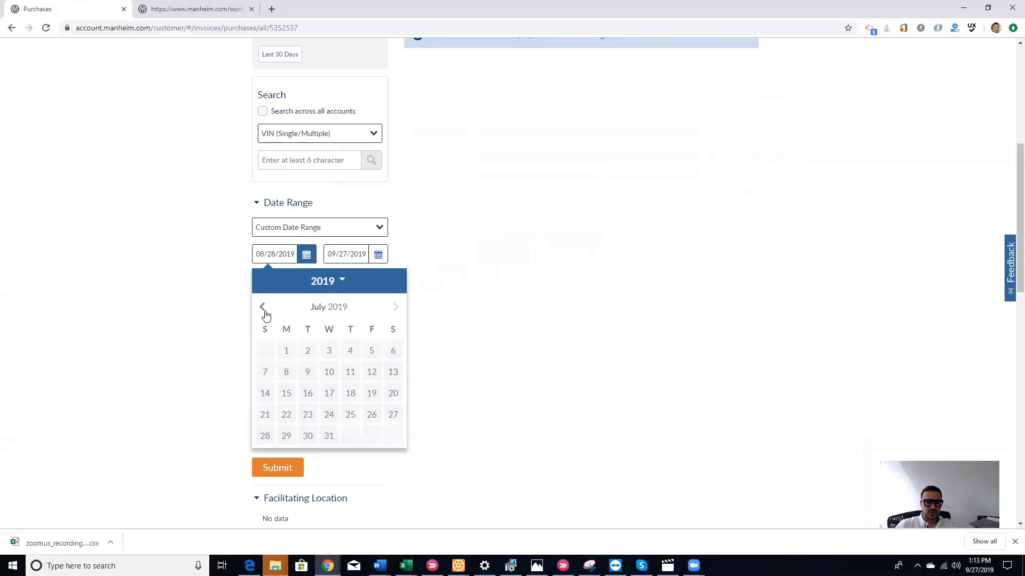
{"action": "left_click", "coordinate": [264, 311]}
{"action": "left_click", "coordinate": [264, 312]}
{"action": "left_click", "coordinate": [265, 312]}
{"action": "left_click", "coordinate": [265, 312]}
{"action": "left_click", "coordinate": [263, 310]}
{"action": "left_click", "coordinate": [263, 312]}
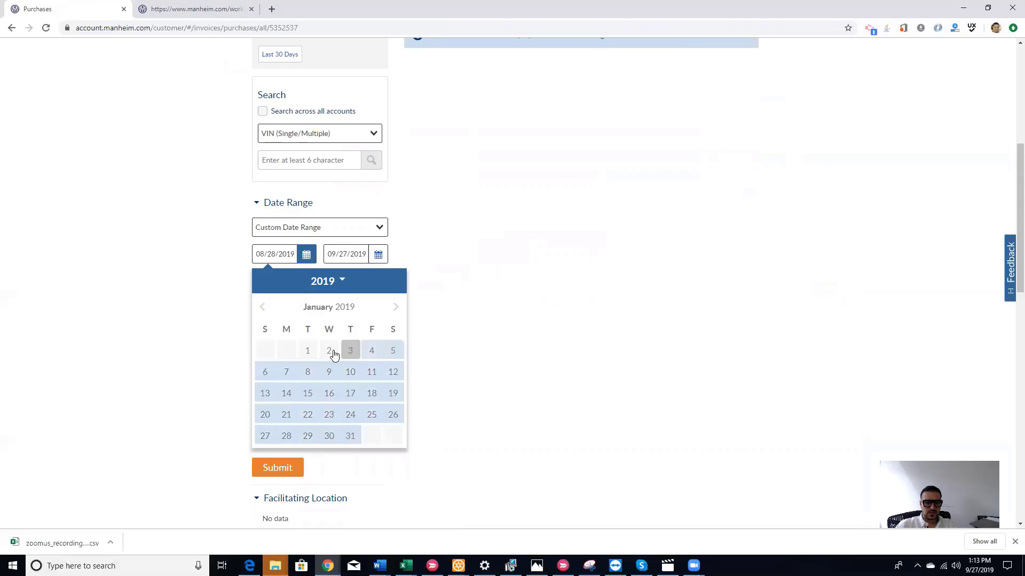
{"action": "left_click", "coordinate": [307, 351]}
{"action": "left_click", "coordinate": [437, 330]}
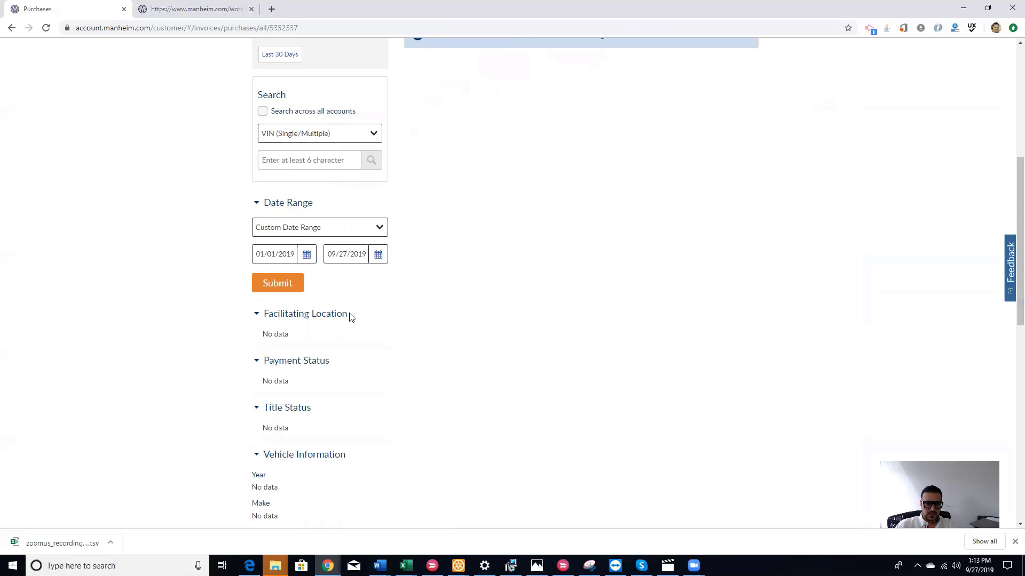
{"action": "left_click", "coordinate": [293, 288]}
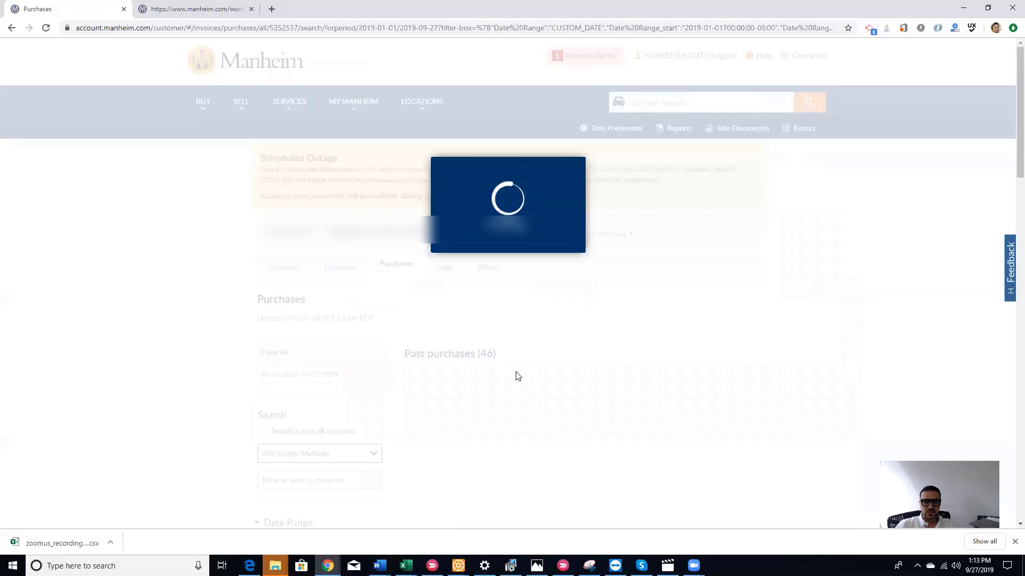
View the 2018 BMW 740i's Receipt, Bill of Sale and Invoice together as a PDF.
{"action": "scroll", "coordinate": [503, 336], "scroll_direction": "down", "scroll_amount": 4}
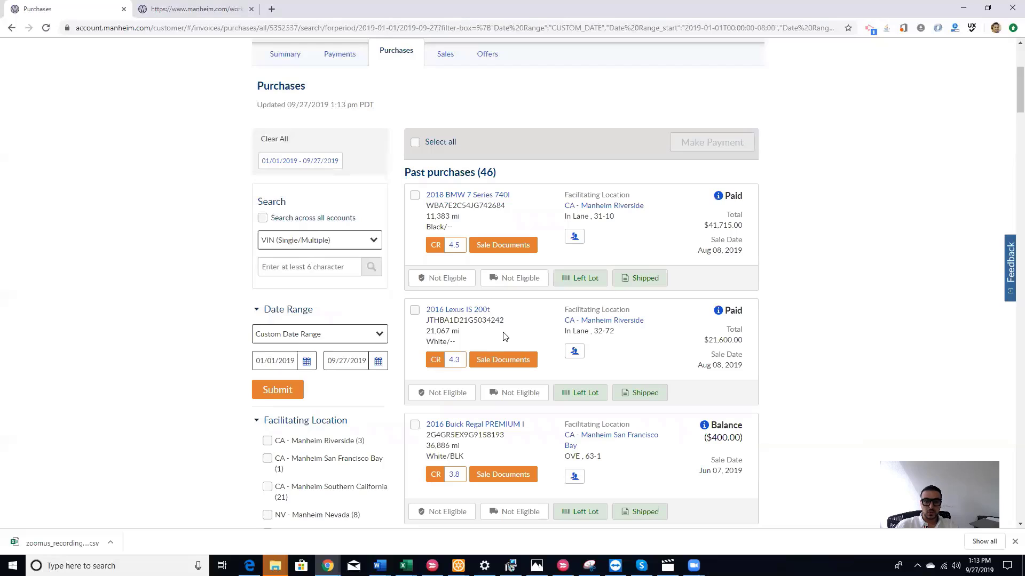
{"action": "left_click", "coordinate": [500, 249]}
{"action": "left_click", "coordinate": [406, 268]}
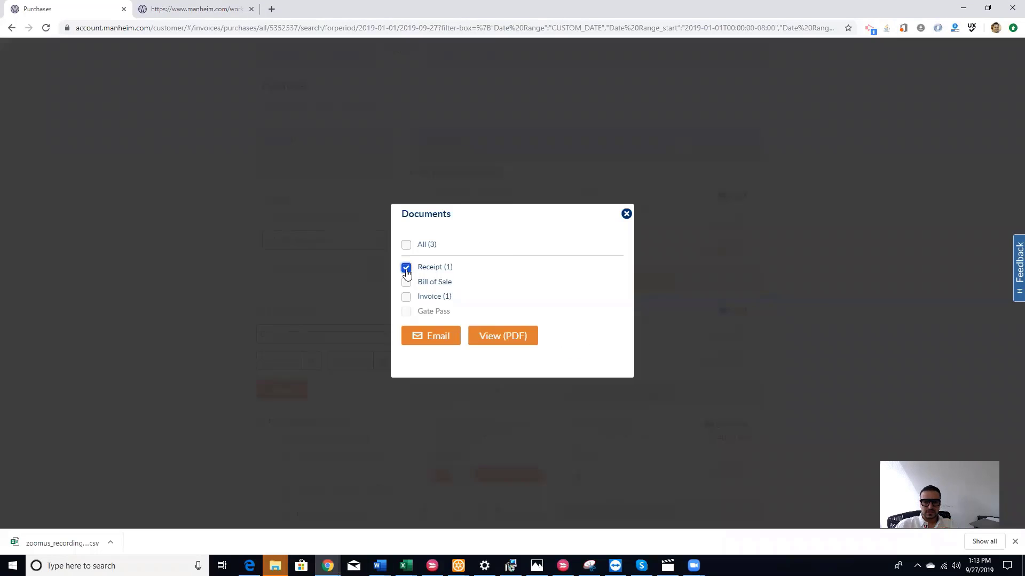
{"action": "left_click", "coordinate": [406, 283]}
{"action": "left_click", "coordinate": [406, 298]}
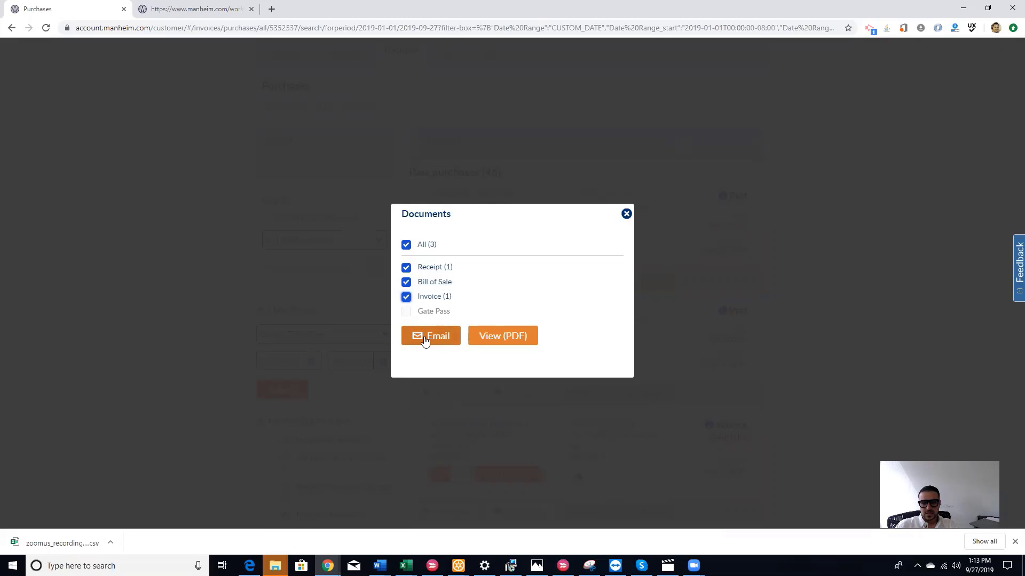
{"action": "left_click", "coordinate": [505, 336]}
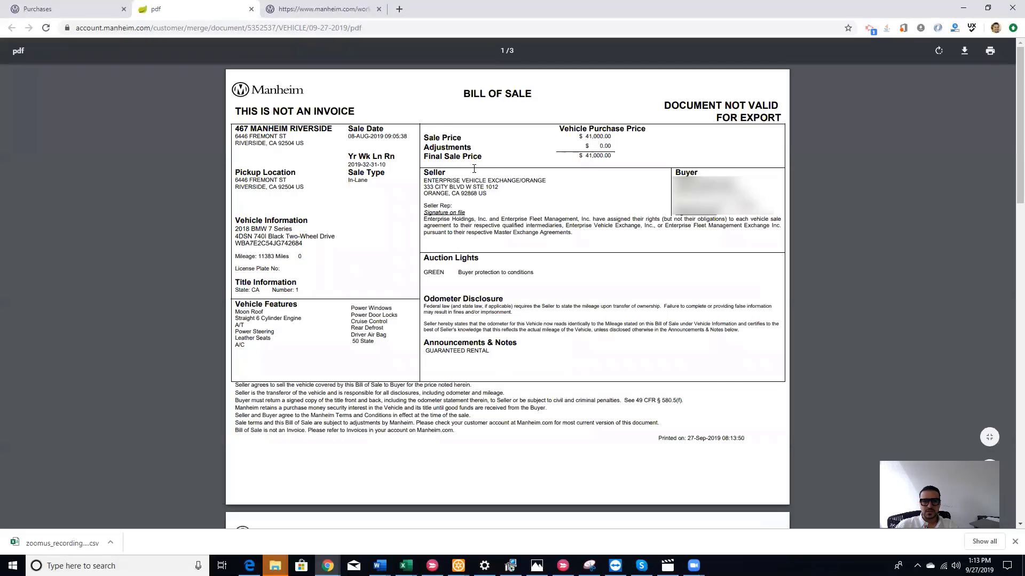
Review the BMW PDF's $715.00 buy fee and $41,715 invoice total, then return to Purchases.
{"action": "left_click_drag", "start_coordinate": [600, 148], "coordinate": [592, 156]}
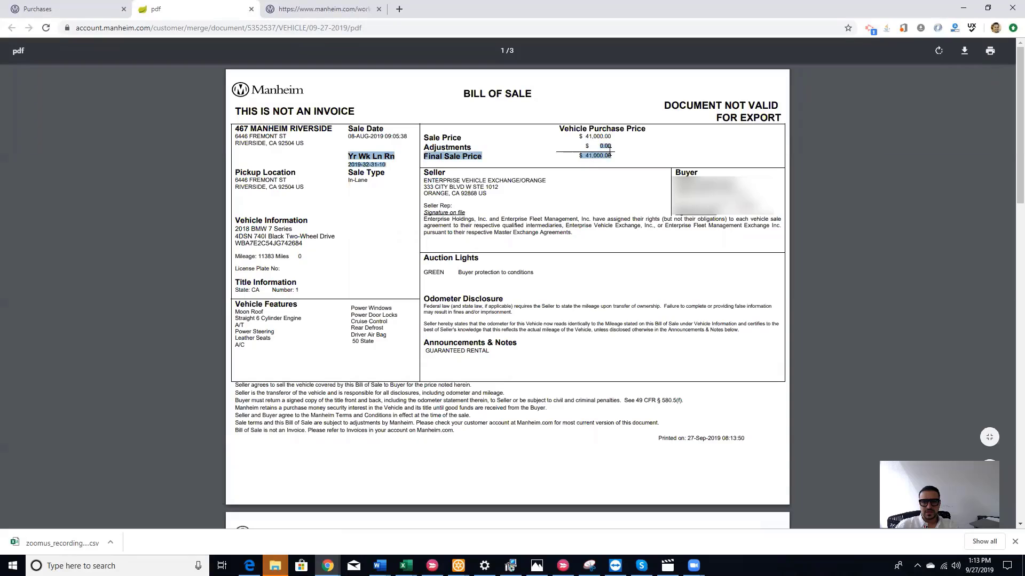
{"action": "scroll", "coordinate": [545, 193], "scroll_direction": "down", "scroll_amount": 9}
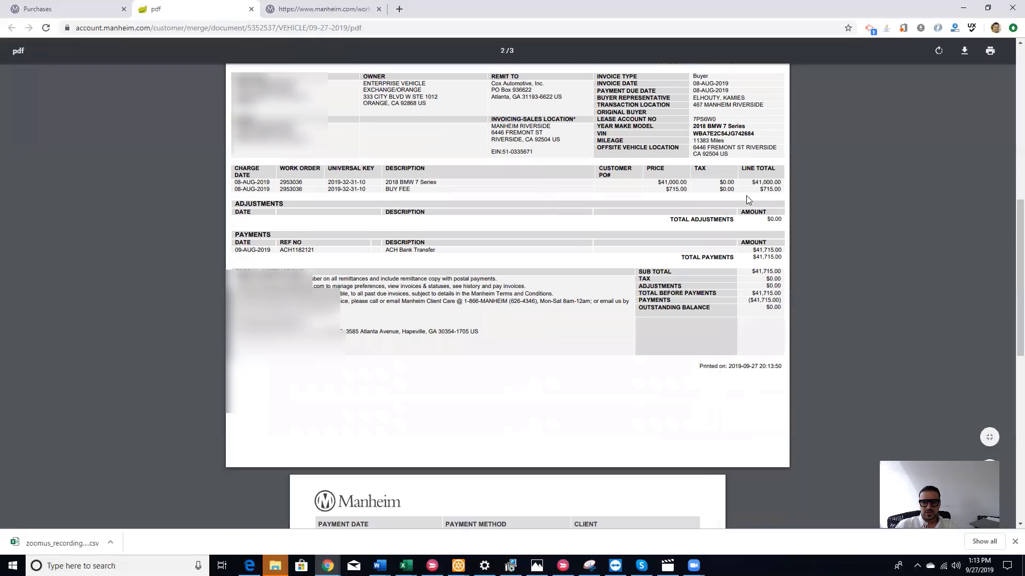
{"action": "left_click_drag", "start_coordinate": [759, 190], "coordinate": [779, 194]}
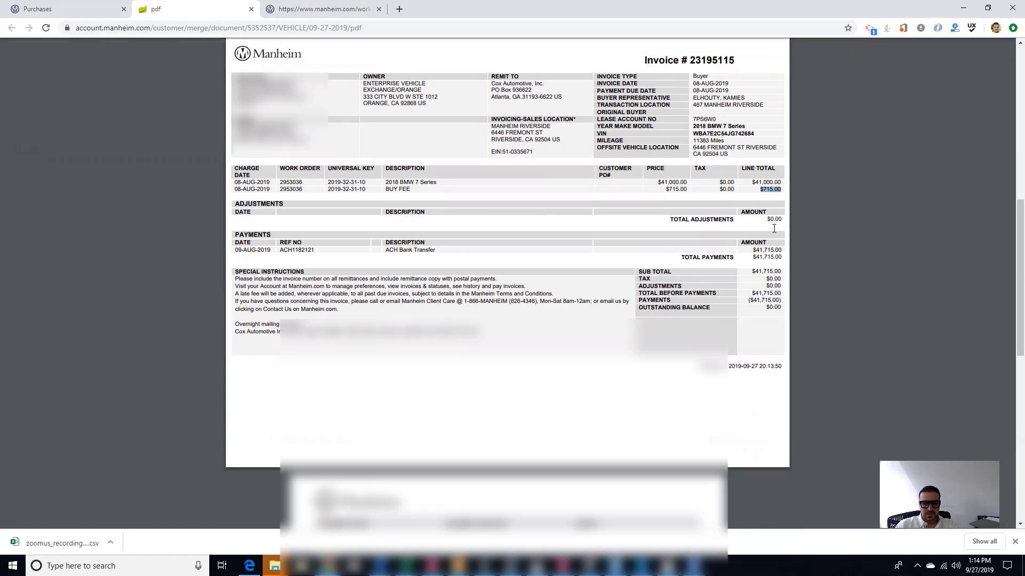
{"action": "scroll", "coordinate": [770, 261], "scroll_direction": "down", "scroll_amount": 3}
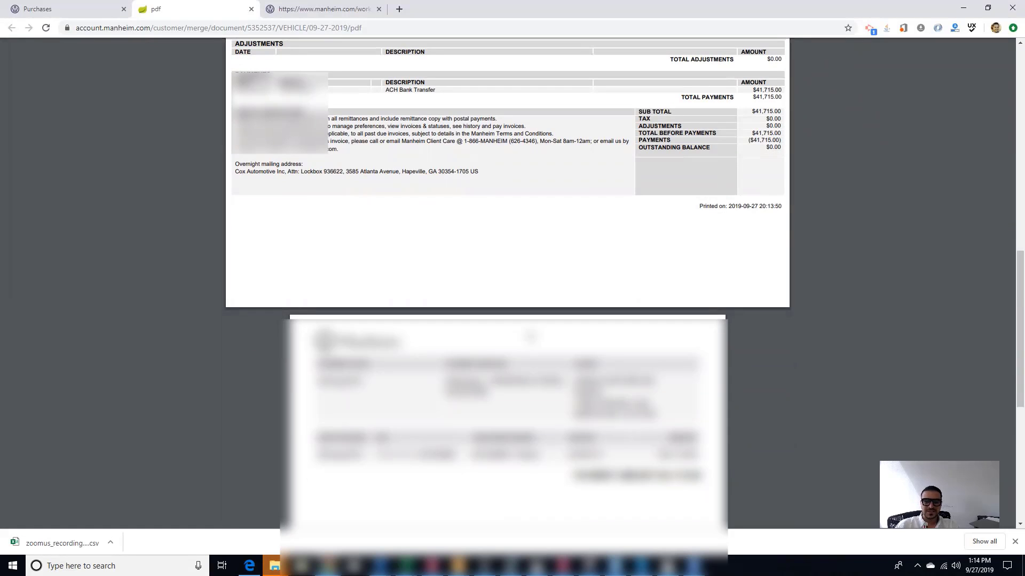
{"action": "scroll", "coordinate": [512, 283], "scroll_direction": "down", "scroll_amount": 2}
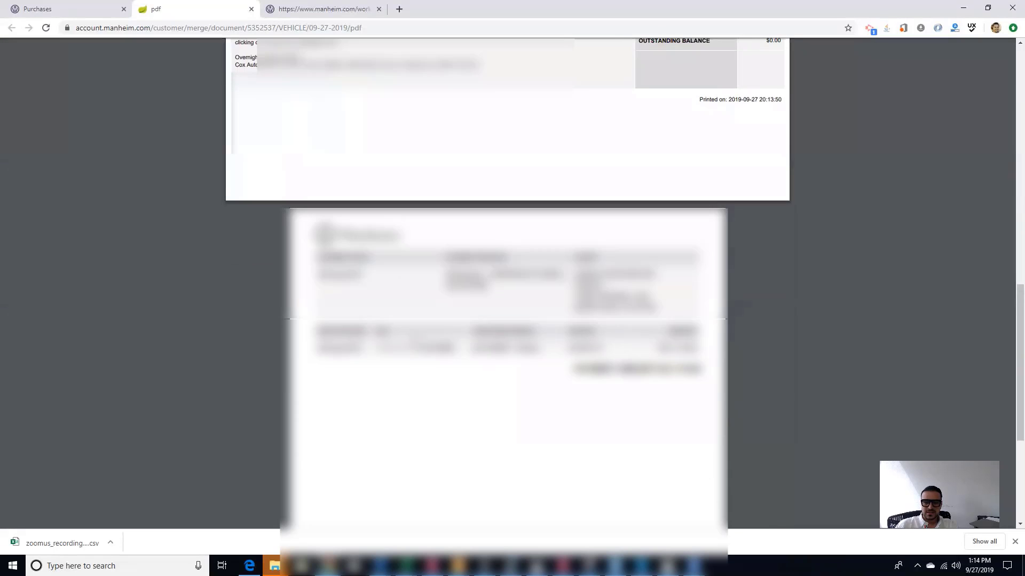
{"action": "scroll", "coordinate": [424, 331], "scroll_direction": "up", "scroll_amount": 3}
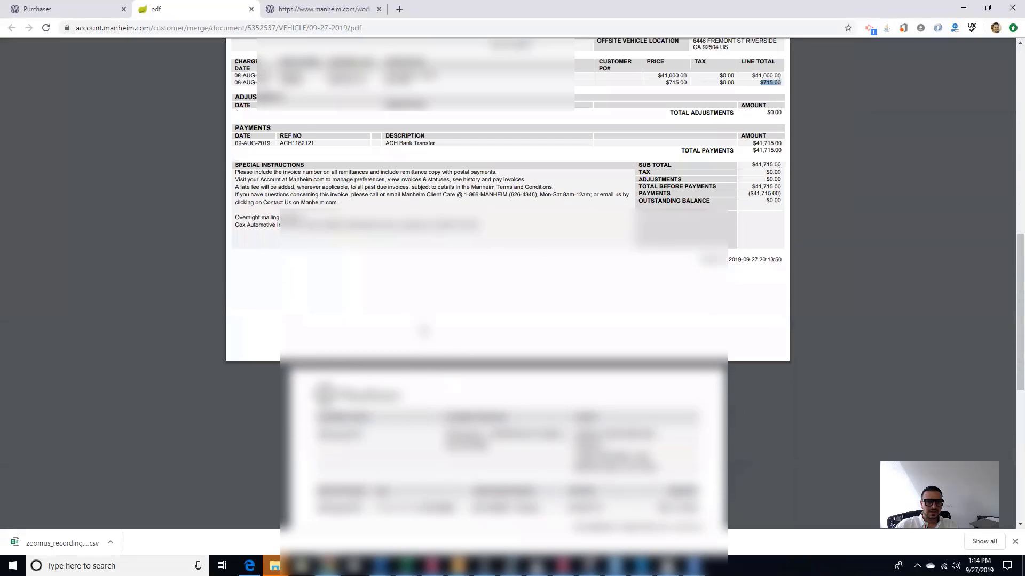
{"action": "left_click", "coordinate": [83, 10]}
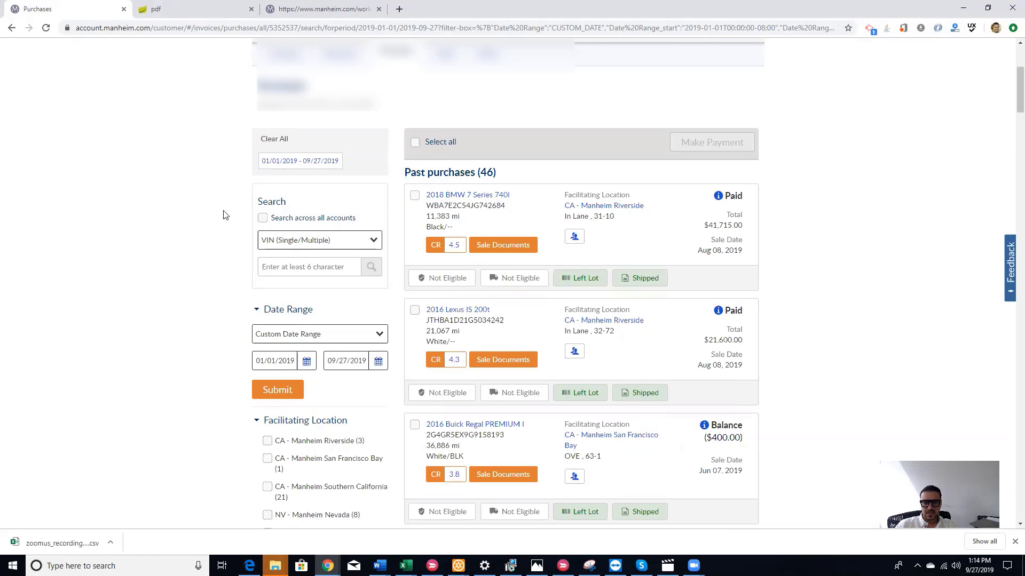
Tick the 2018 BMW 7 Series, 2016 Lexus IS 200t and 2016 Buick Regal purchases.
{"action": "scroll", "coordinate": [165, 183], "scroll_direction": "up", "scroll_amount": 1}
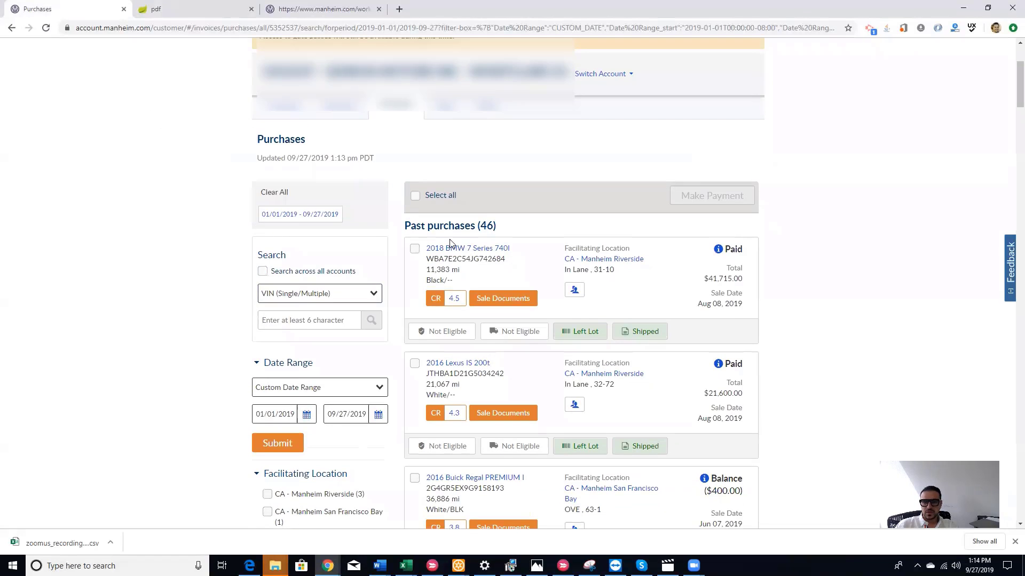
{"action": "left_click", "coordinate": [414, 249]}
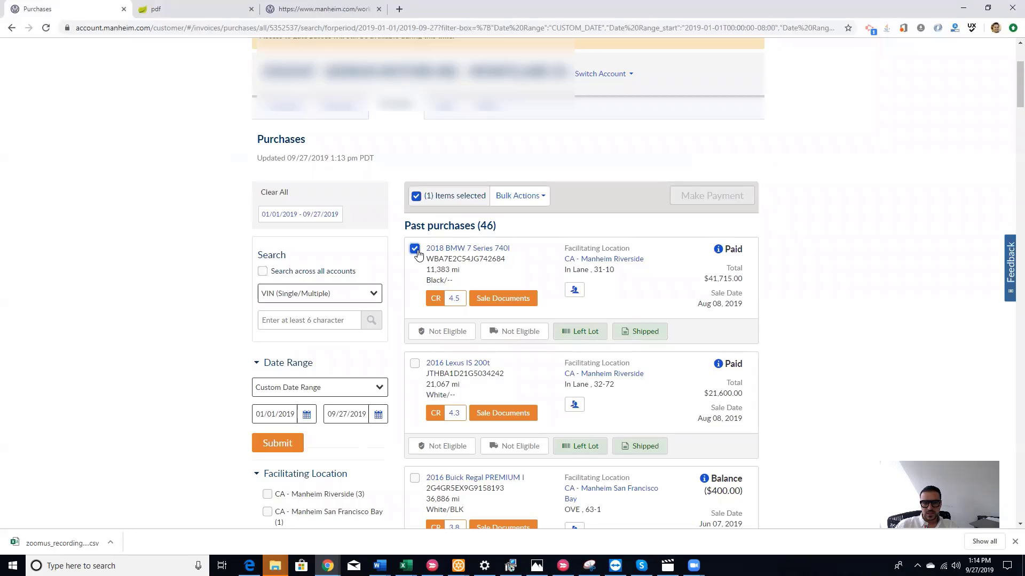
{"action": "left_click", "coordinate": [415, 364]}
{"action": "scroll", "coordinate": [418, 395], "scroll_direction": "down", "scroll_amount": 1}
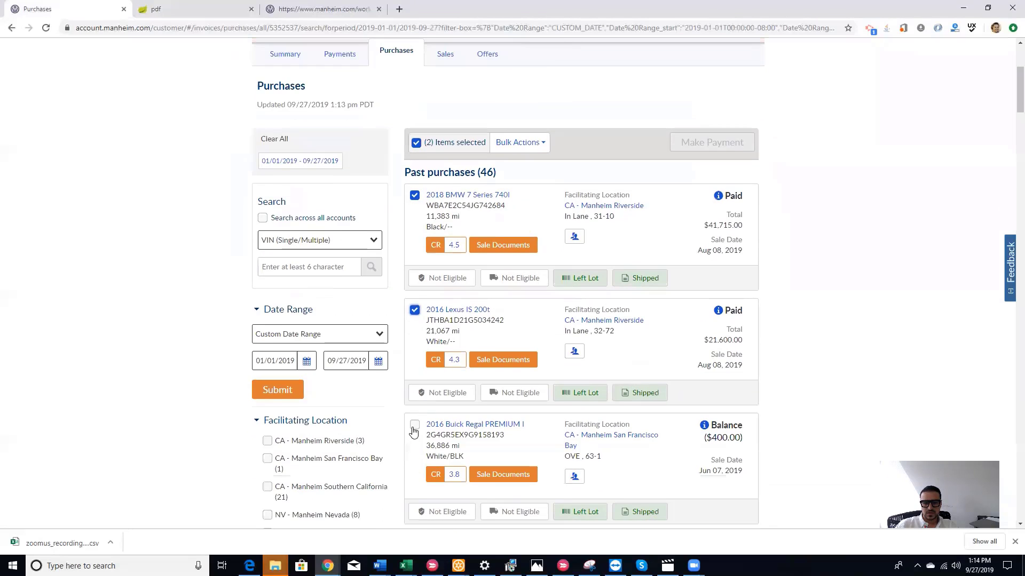
{"action": "left_click", "coordinate": [415, 424]}
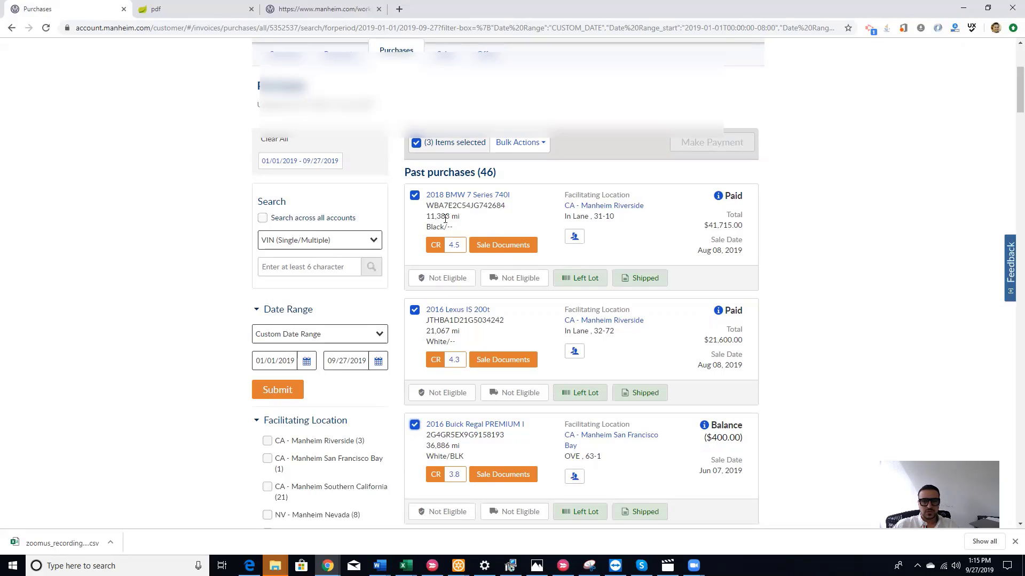
{"action": "scroll", "coordinate": [534, 223], "scroll_direction": "down", "scroll_amount": 3}
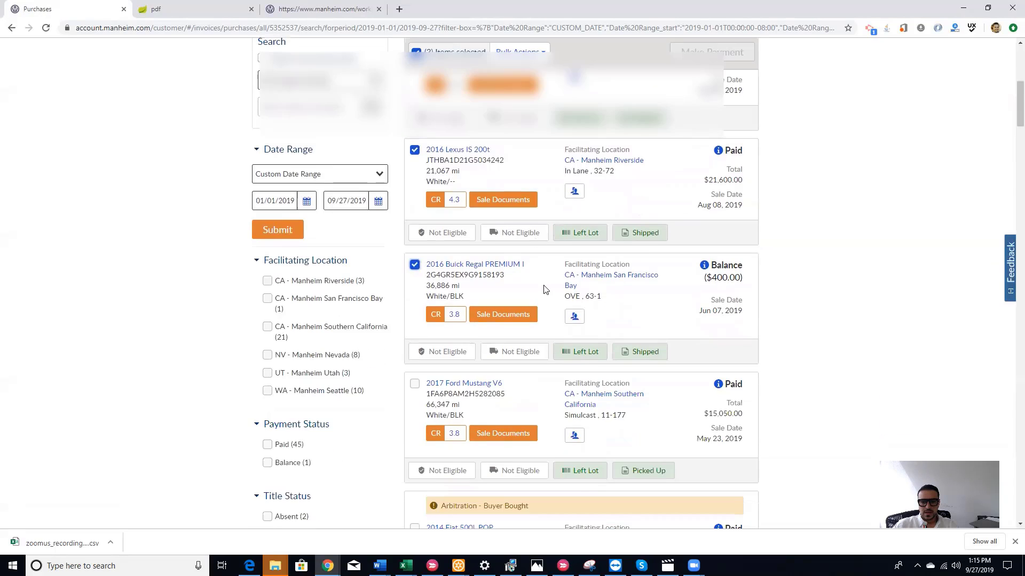
{"action": "scroll", "coordinate": [526, 271], "scroll_direction": "up", "scroll_amount": 5}
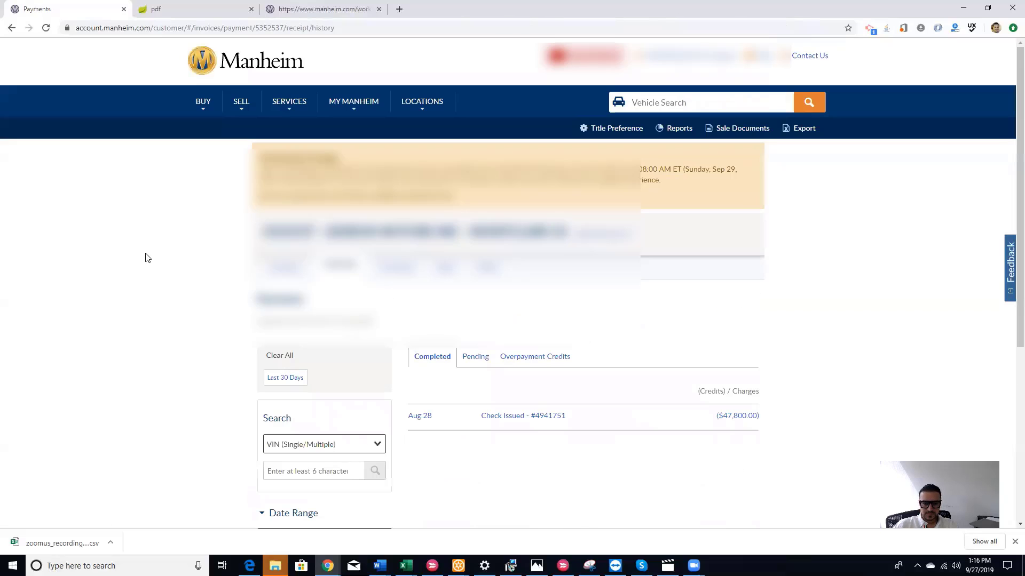
Check Pending and Overpayment Credits, then view the Summary showing $572.00 due and ($400.00) credits.
{"action": "left_click", "coordinate": [480, 357]}
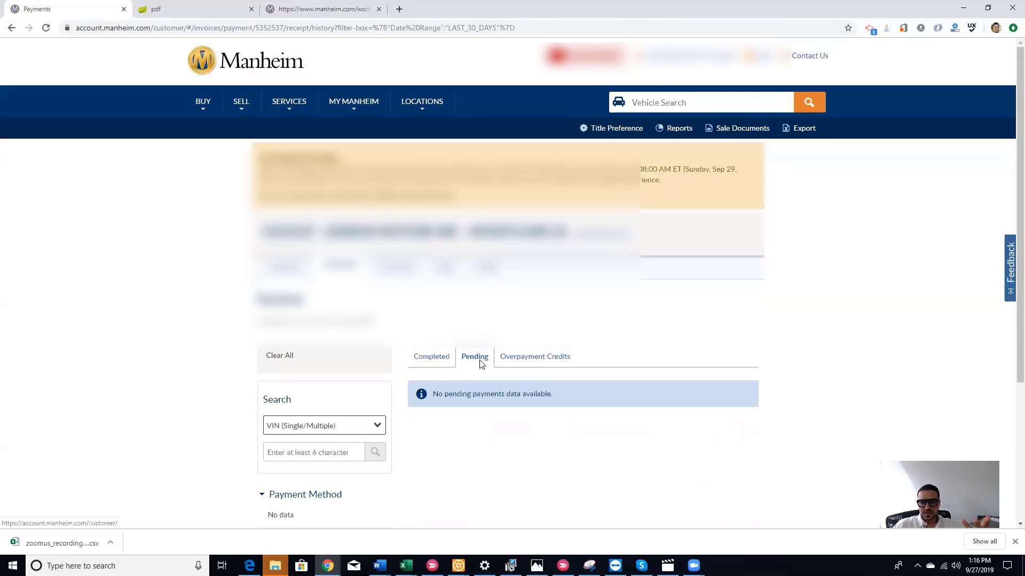
{"action": "left_click", "coordinate": [526, 366]}
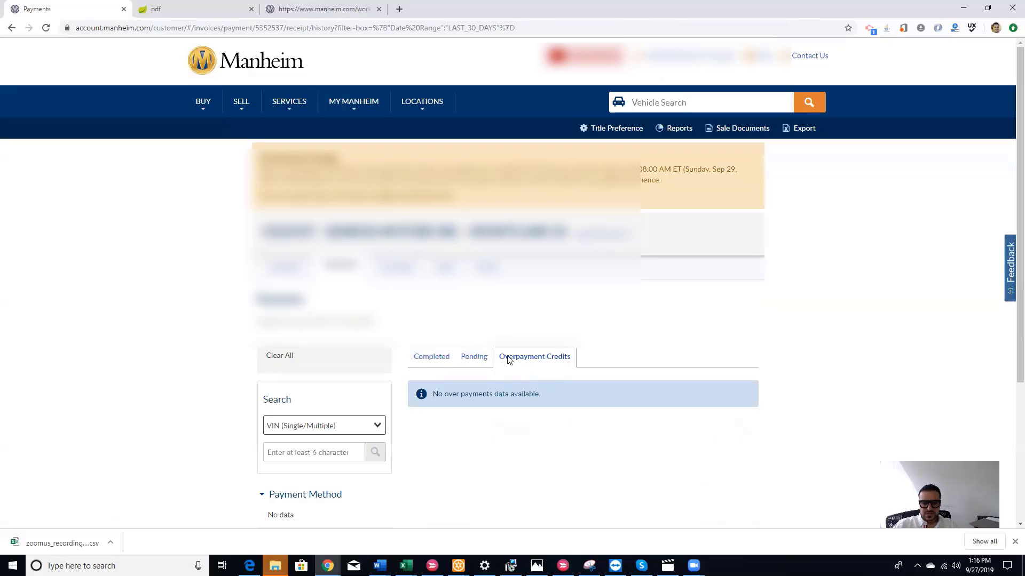
{"action": "left_click", "coordinate": [285, 266]}
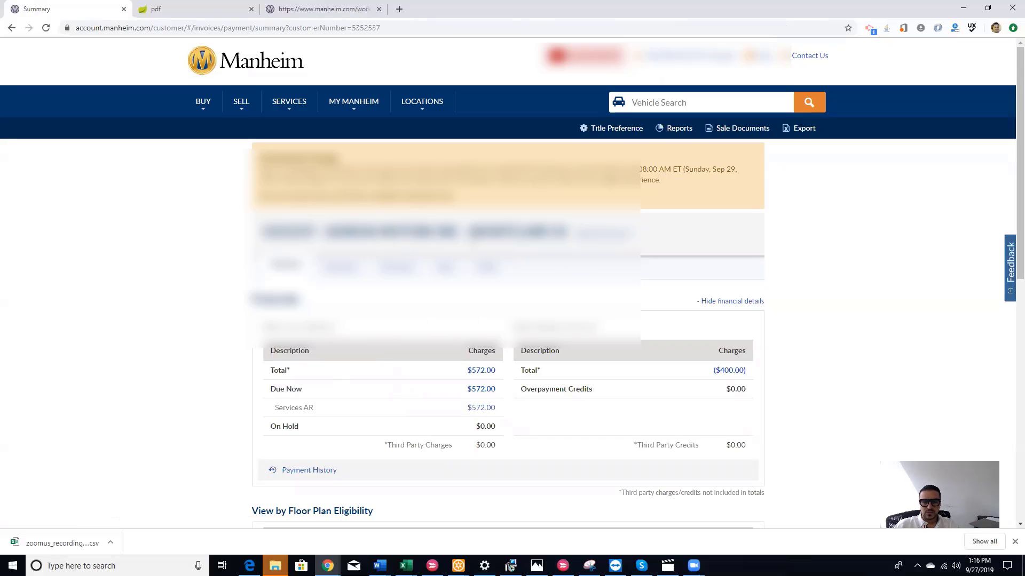
{"action": "scroll", "coordinate": [451, 273], "scroll_direction": "down", "scroll_amount": 1}
{"action": "scroll", "coordinate": [451, 274], "scroll_direction": "down", "scroll_amount": 4}
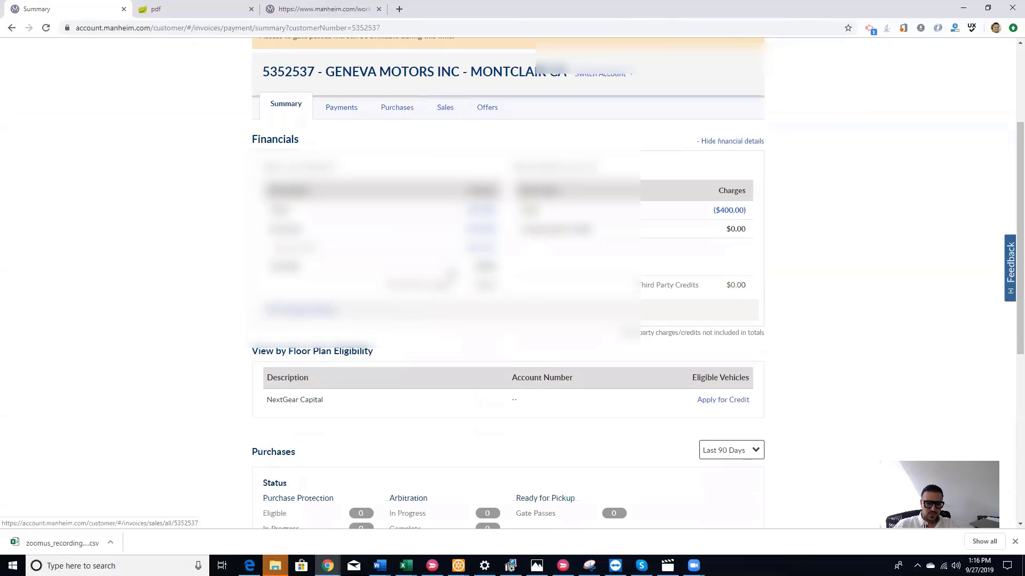
{"action": "scroll", "coordinate": [451, 274], "scroll_direction": "up", "scroll_amount": 5}
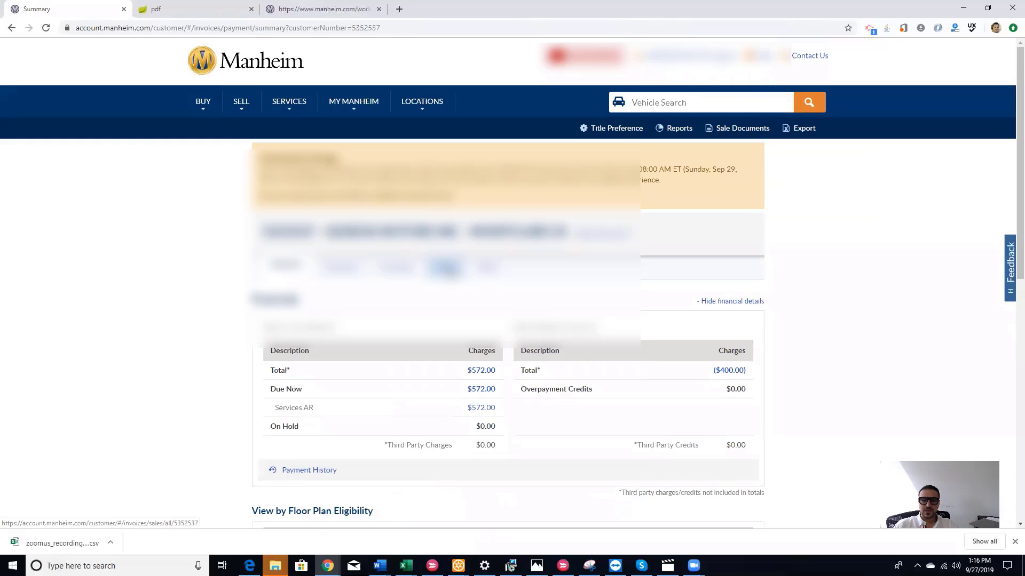